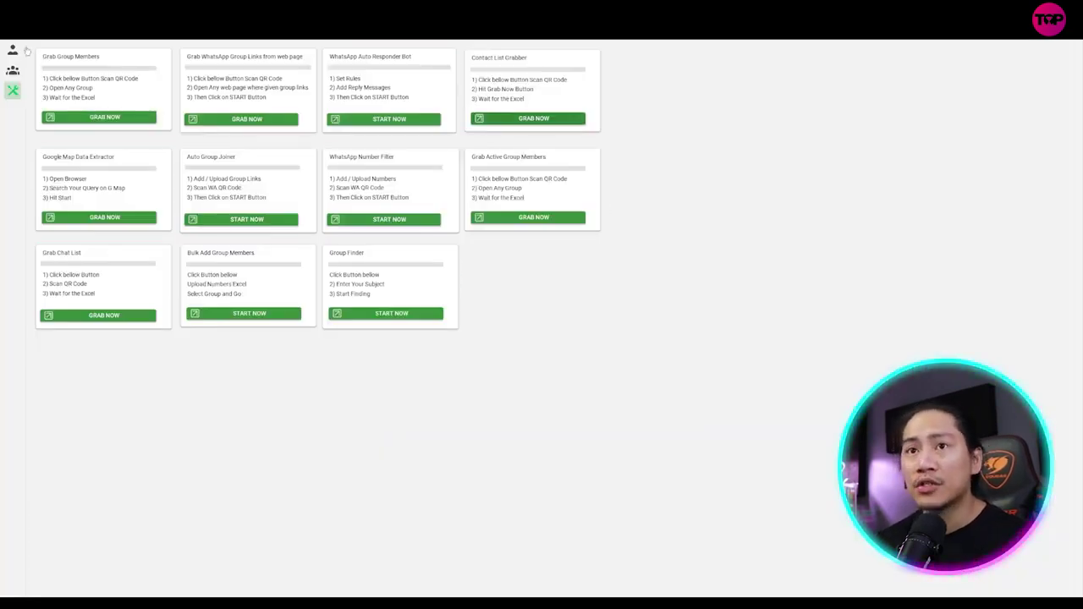
- Switch to the bulk-message sender page from the left sidebar
{"action": "left_click", "coordinate": [12, 50]}
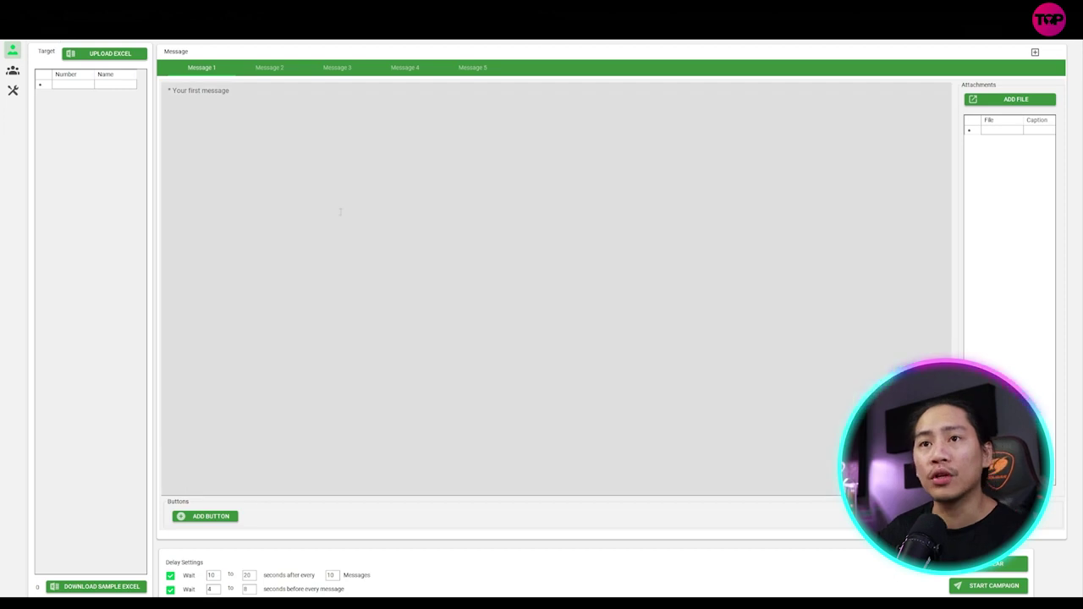
- Launch Contact List Grabber from Tools, initiate WhatsApp Web, and maximize its browser window
{"action": "left_click", "coordinate": [13, 90]}
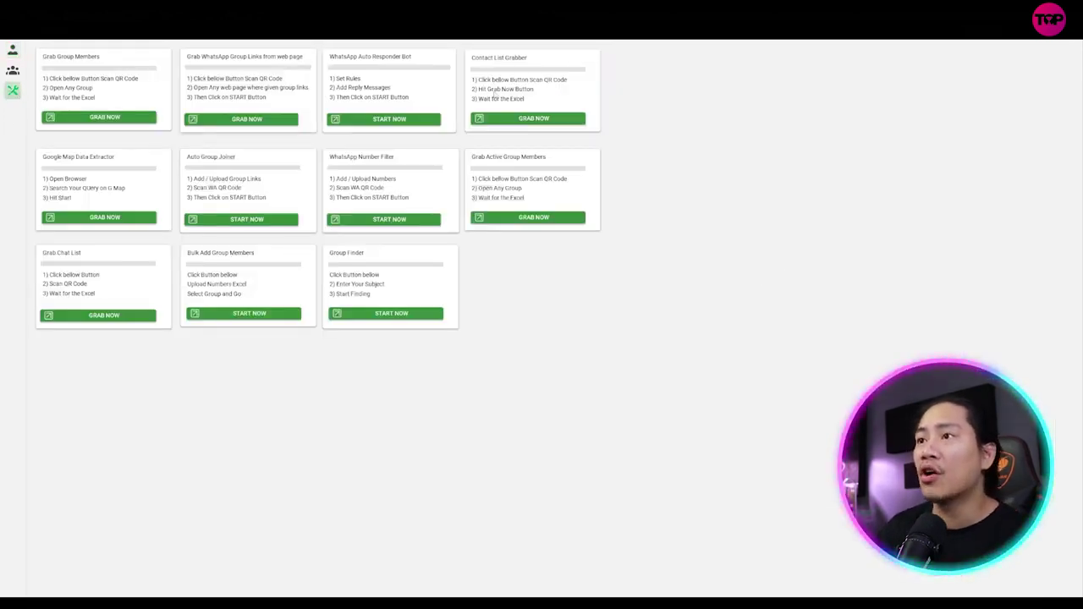
{"action": "left_click", "coordinate": [524, 121]}
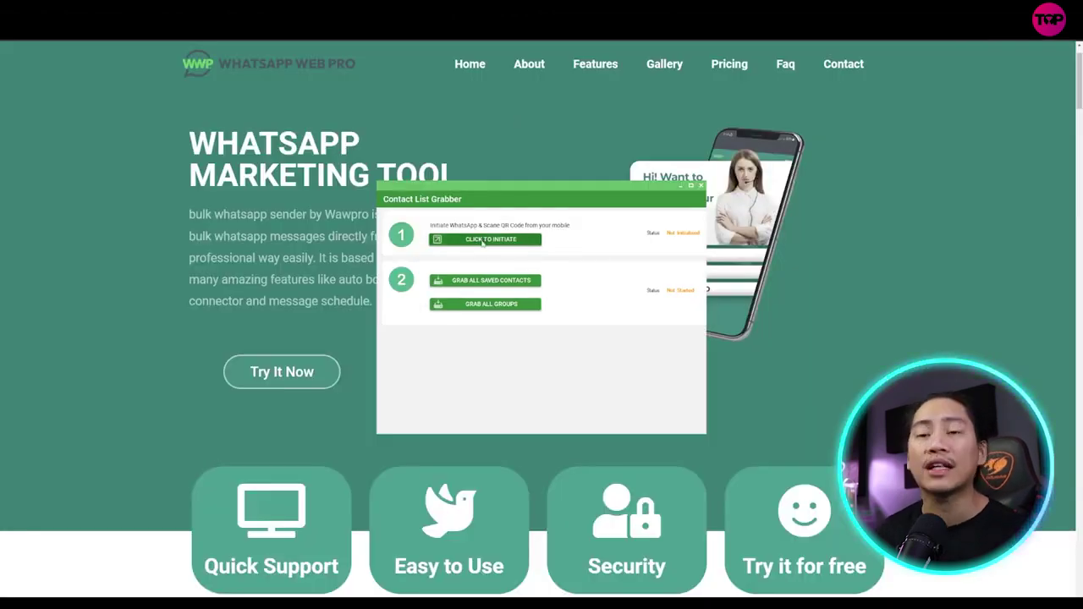
{"action": "left_click", "coordinate": [484, 240]}
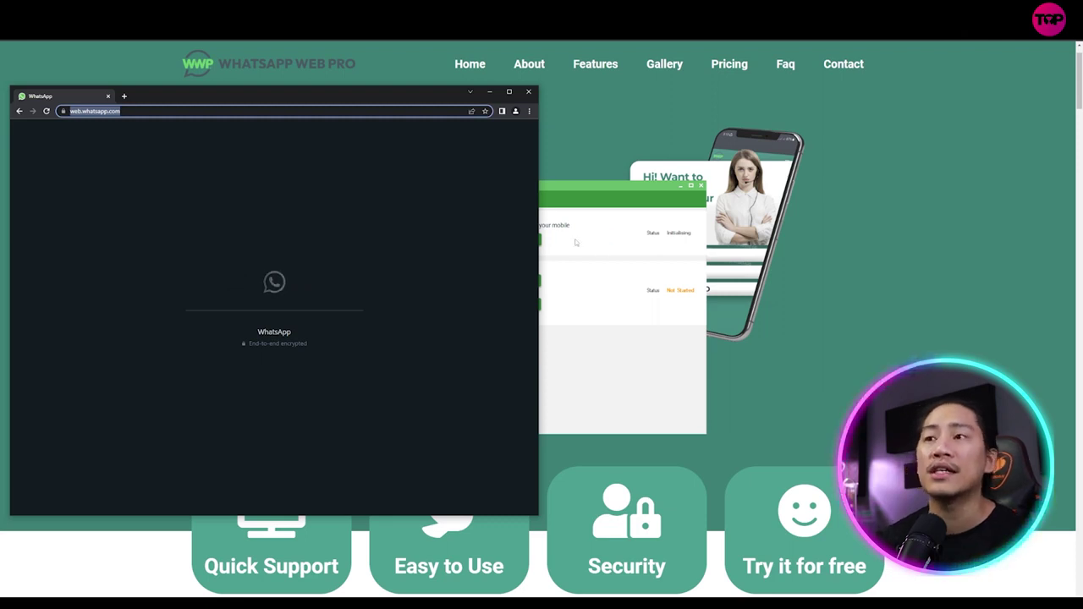
{"action": "double_click", "coordinate": [307, 98]}
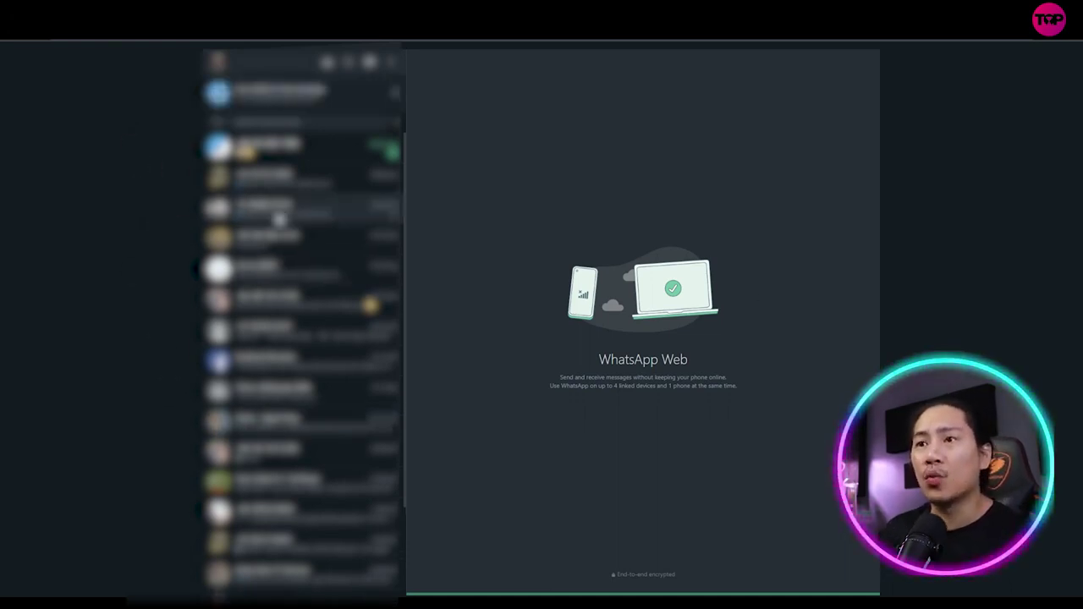
- Export all saved contacts as 11ContactListList.xlsx, then close the grabber window
{"action": "key", "text": "alt+Tab"}
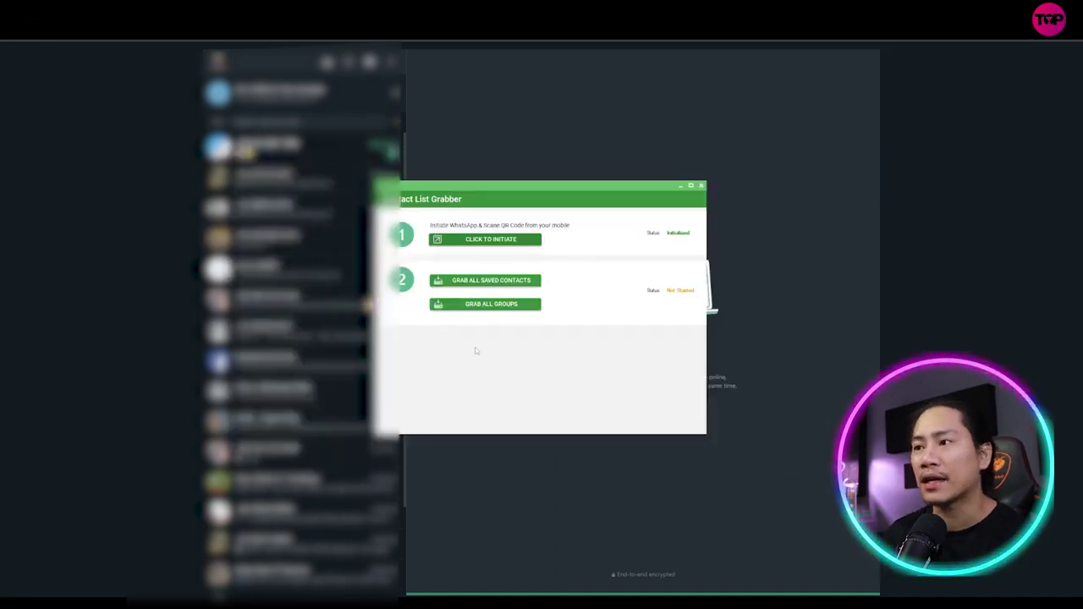
{"action": "left_click", "coordinate": [484, 281]}
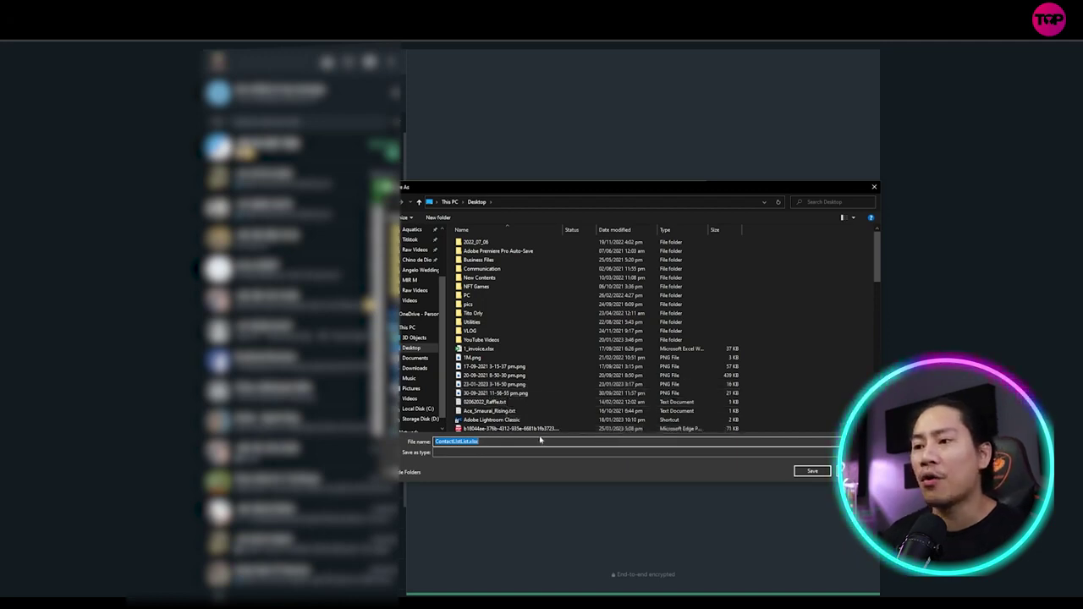
{"action": "left_click", "coordinate": [436, 441]}
{"action": "type", "text": "111"}
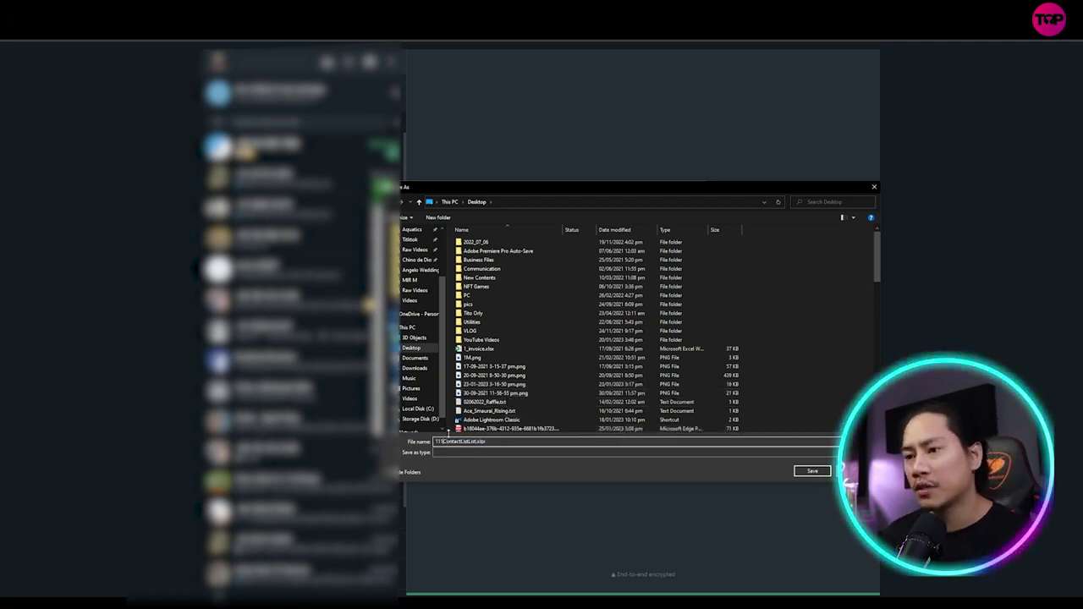
{"action": "left_click", "coordinate": [813, 471]}
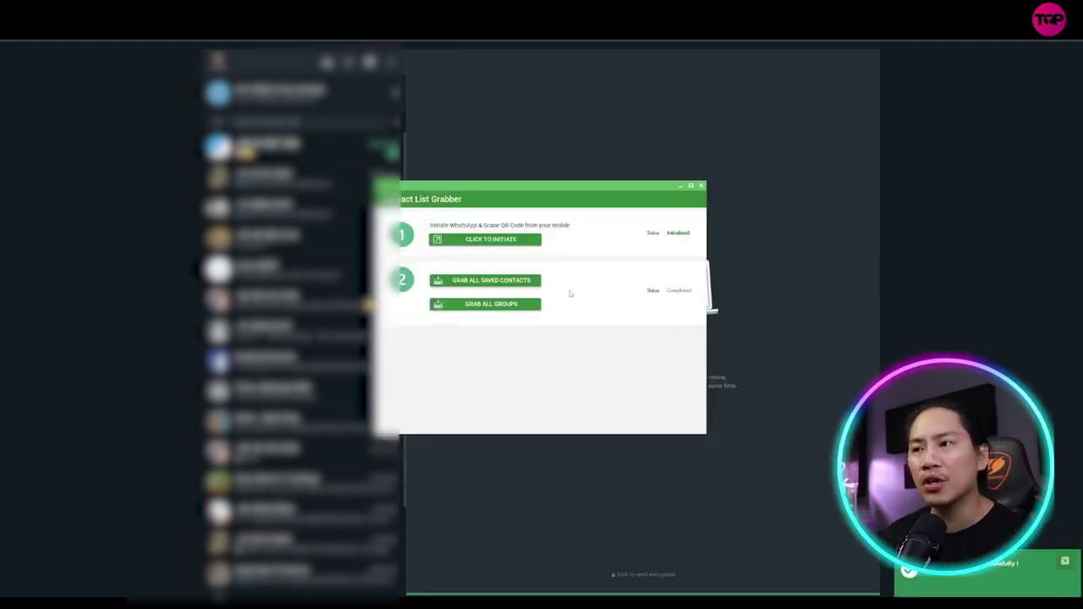
{"action": "left_click", "coordinate": [679, 185]}
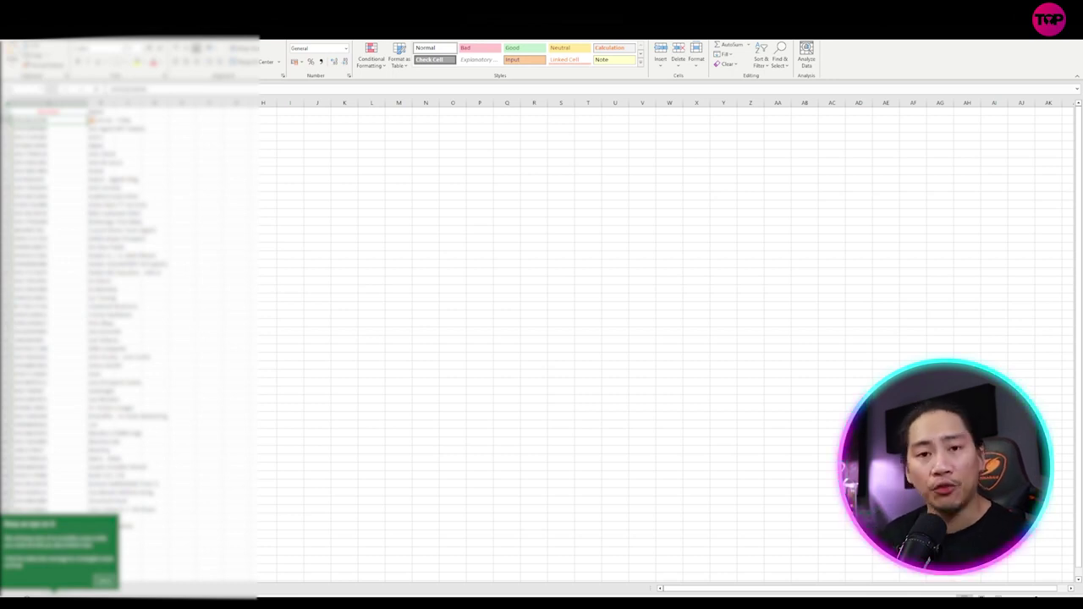
- Review the grabbed phone numbers and names in the exported Excel workbook
{"action": "mouse_move", "coordinate": [422, 602]}
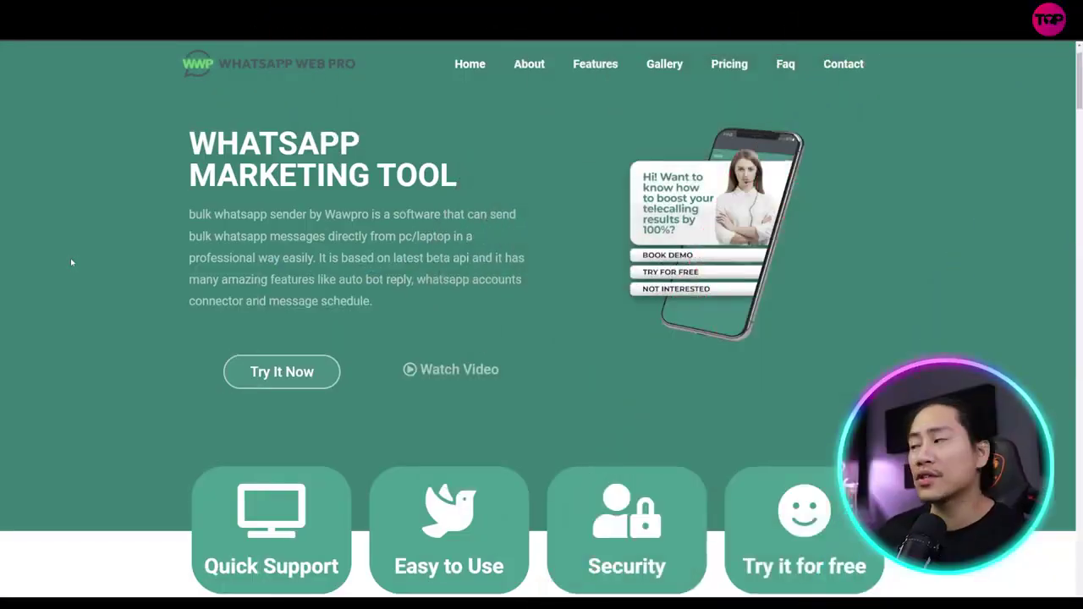
{"action": "scroll", "coordinate": [72, 254], "scroll_direction": "down", "scroll_amount": 2}
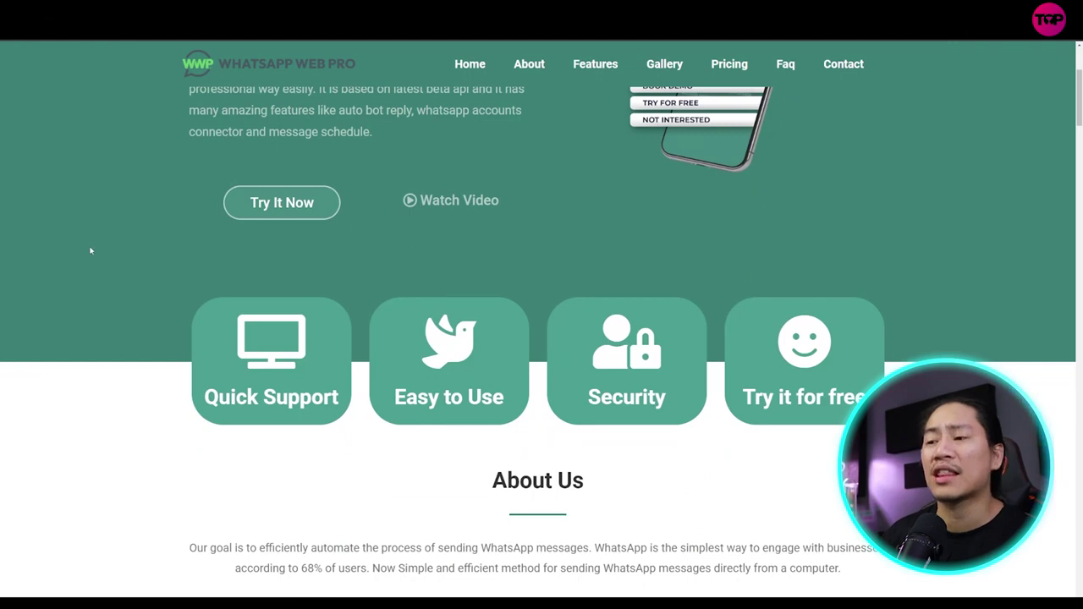
{"action": "scroll", "coordinate": [91, 251], "scroll_direction": "down", "scroll_amount": 2}
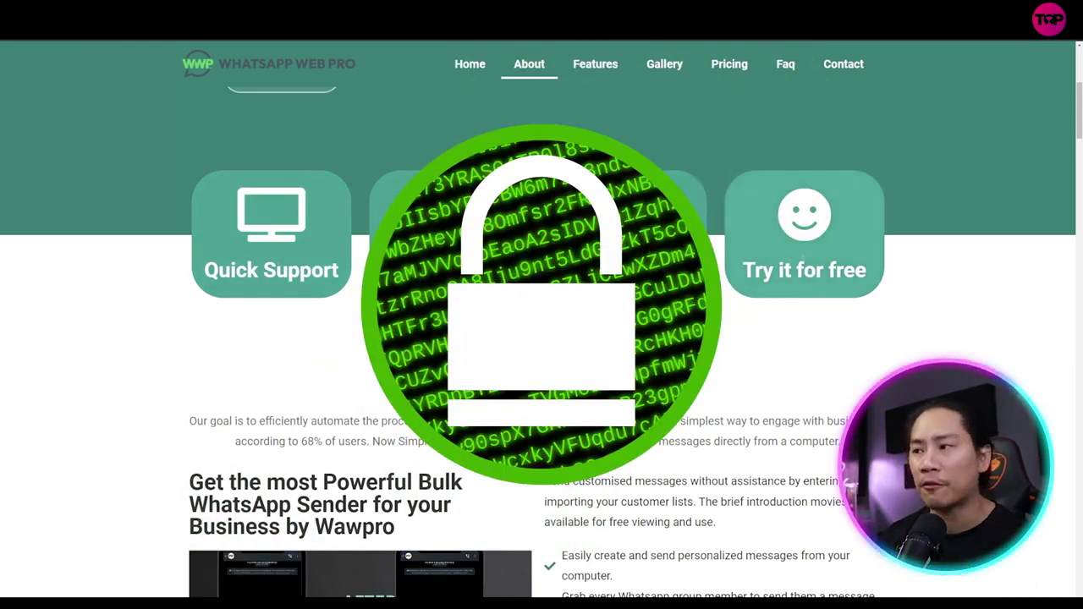
{"action": "scroll", "coordinate": [368, 324], "scroll_direction": "down", "scroll_amount": 1}
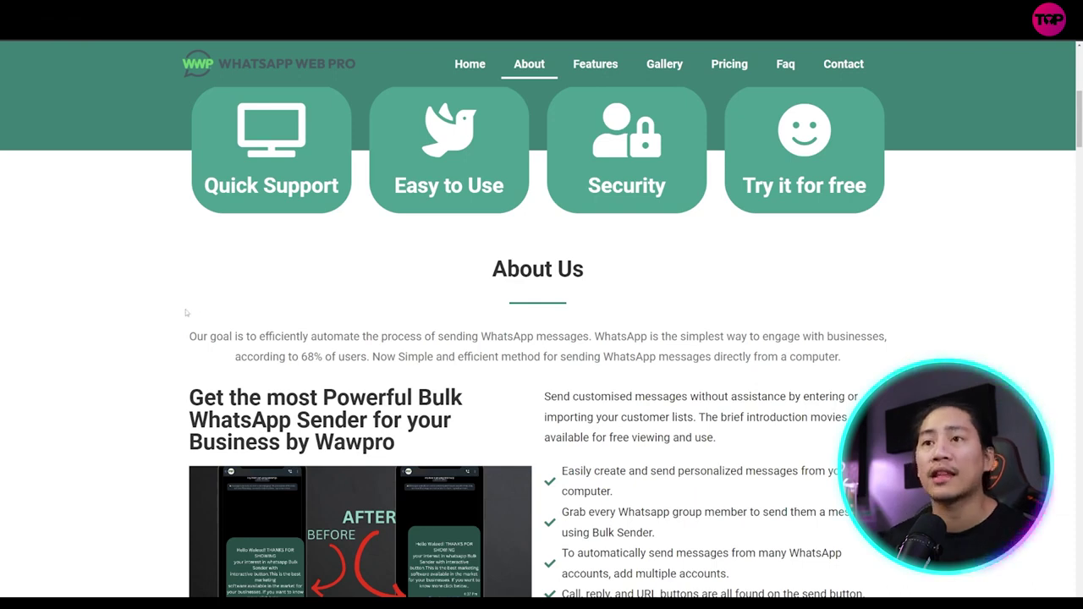
{"action": "scroll", "coordinate": [171, 298], "scroll_direction": "down", "scroll_amount": 1}
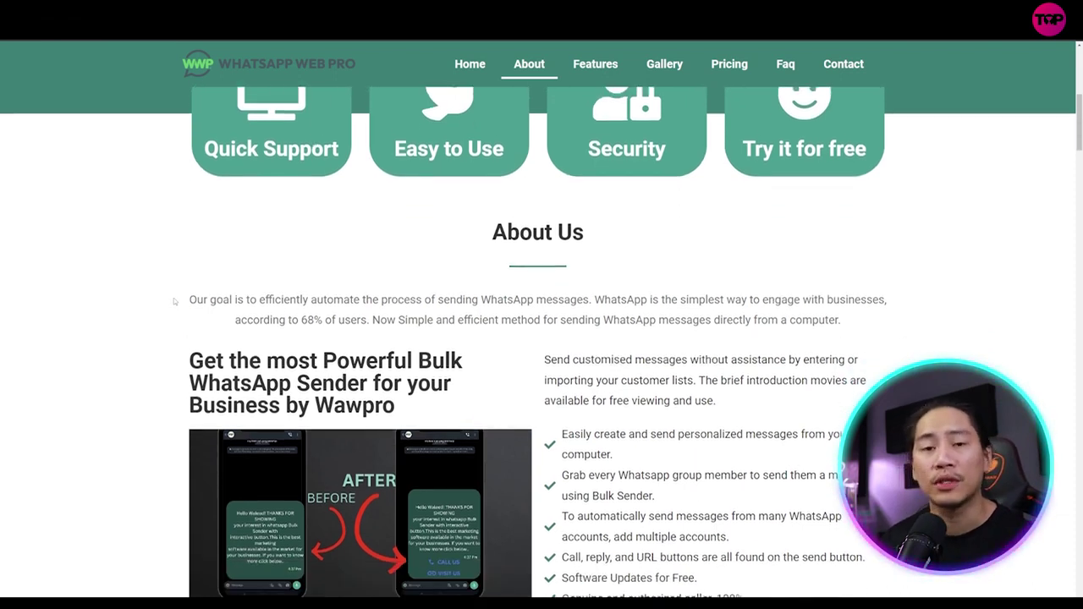
{"action": "scroll", "coordinate": [173, 293], "scroll_direction": "down", "scroll_amount": 4}
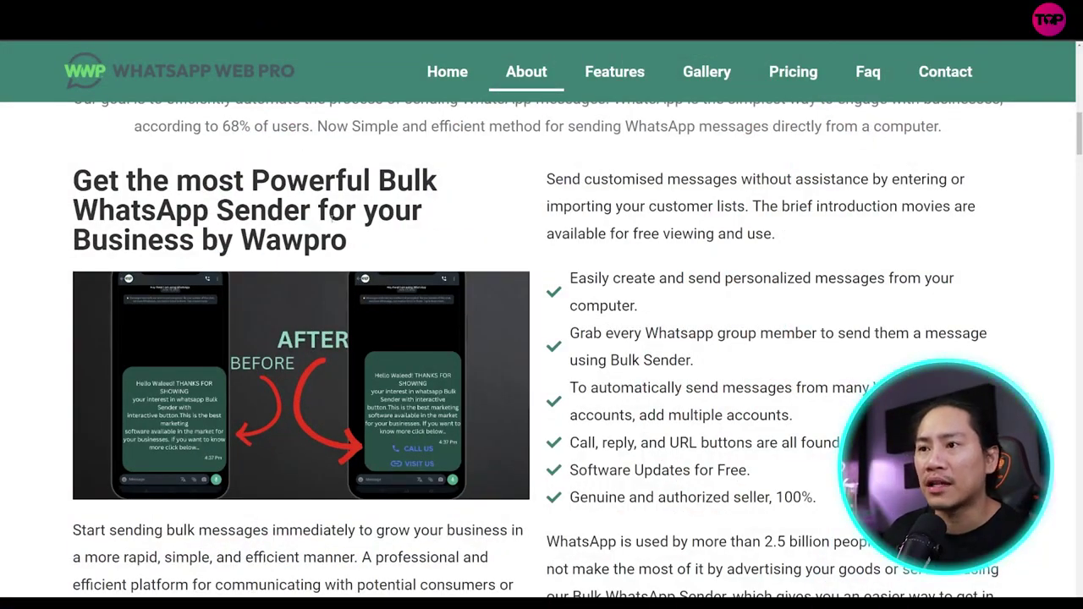
{"action": "scroll", "coordinate": [390, 243], "scroll_direction": "down", "scroll_amount": 5}
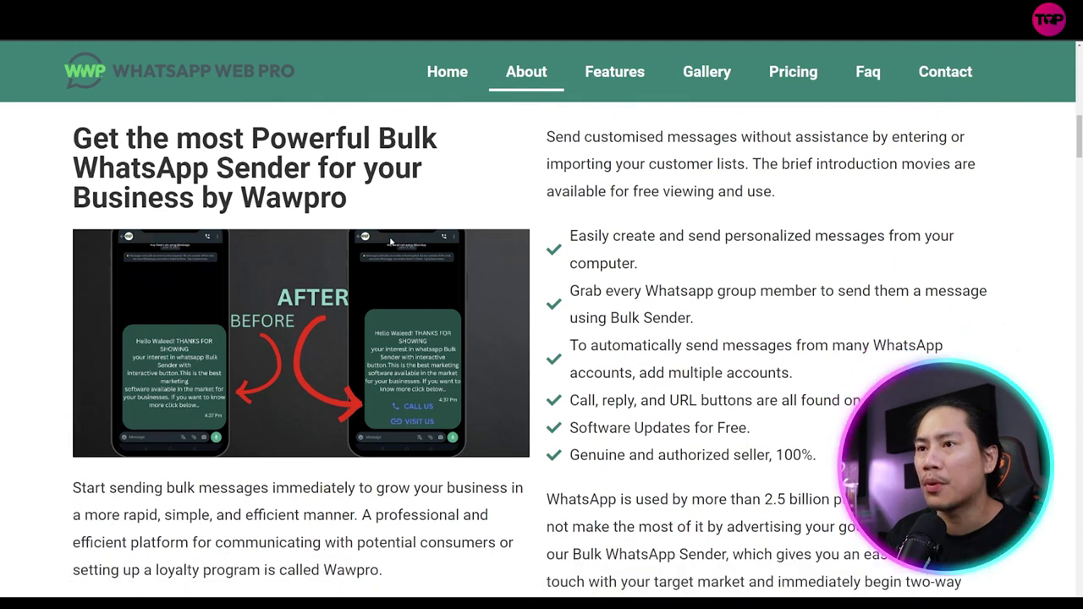
{"action": "scroll", "coordinate": [532, 322], "scroll_direction": "down", "scroll_amount": 3}
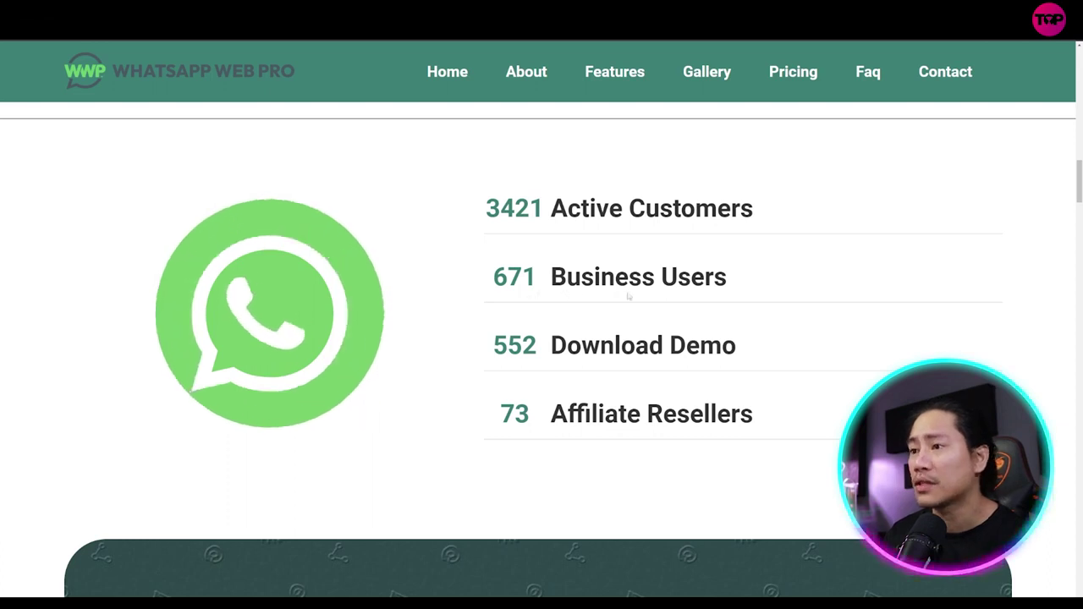
{"action": "scroll", "coordinate": [544, 296], "scroll_direction": "down", "scroll_amount": 2}
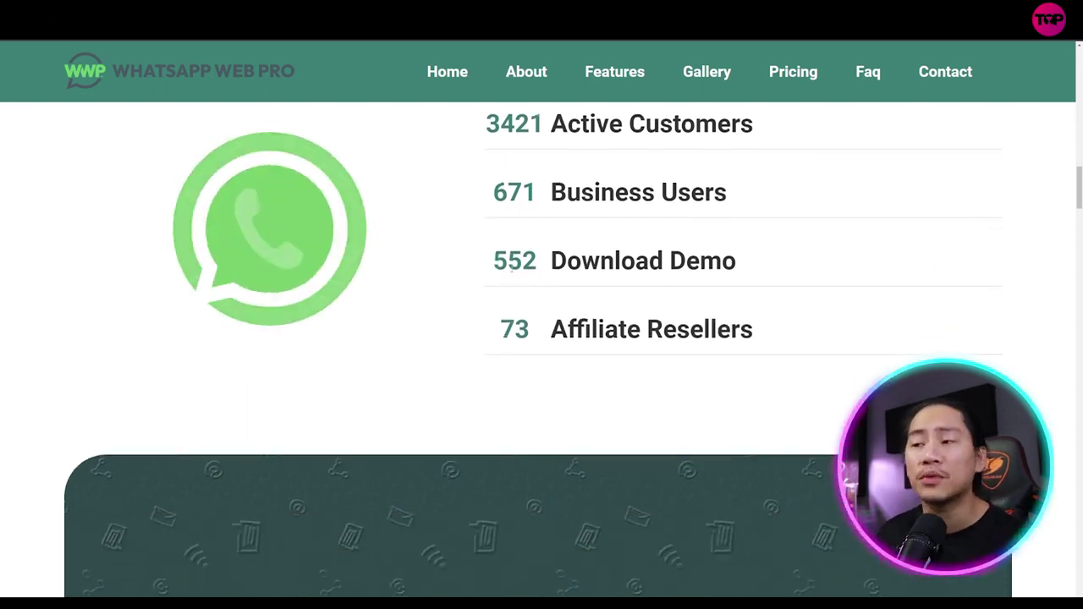
{"action": "scroll", "coordinate": [525, 279], "scroll_direction": "down", "scroll_amount": 1}
{"action": "scroll", "coordinate": [532, 259], "scroll_direction": "down", "scroll_amount": 3}
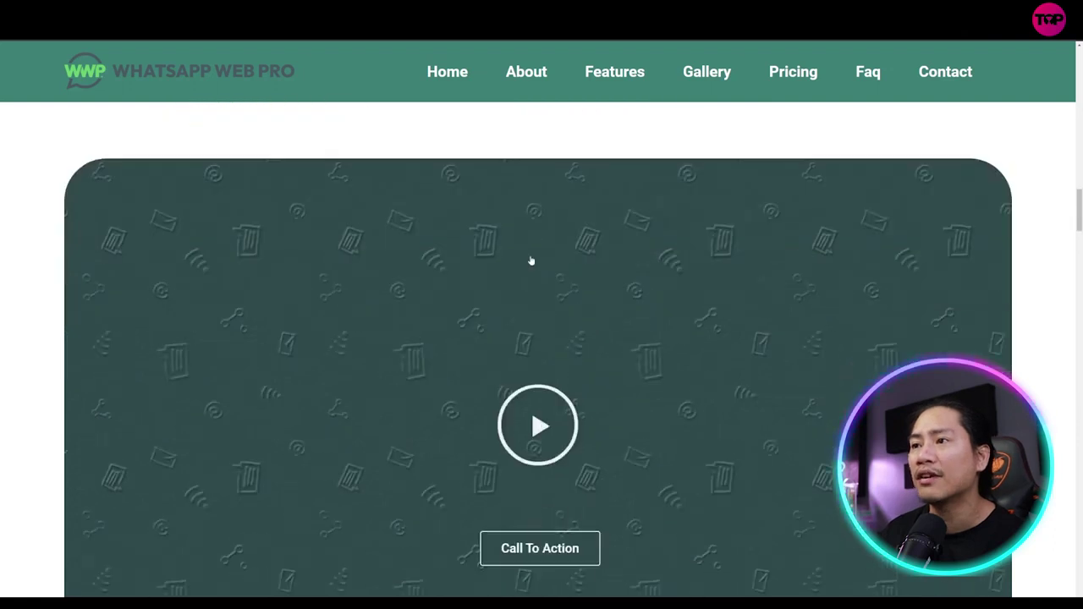
{"action": "scroll", "coordinate": [527, 258], "scroll_direction": "down", "scroll_amount": 3}
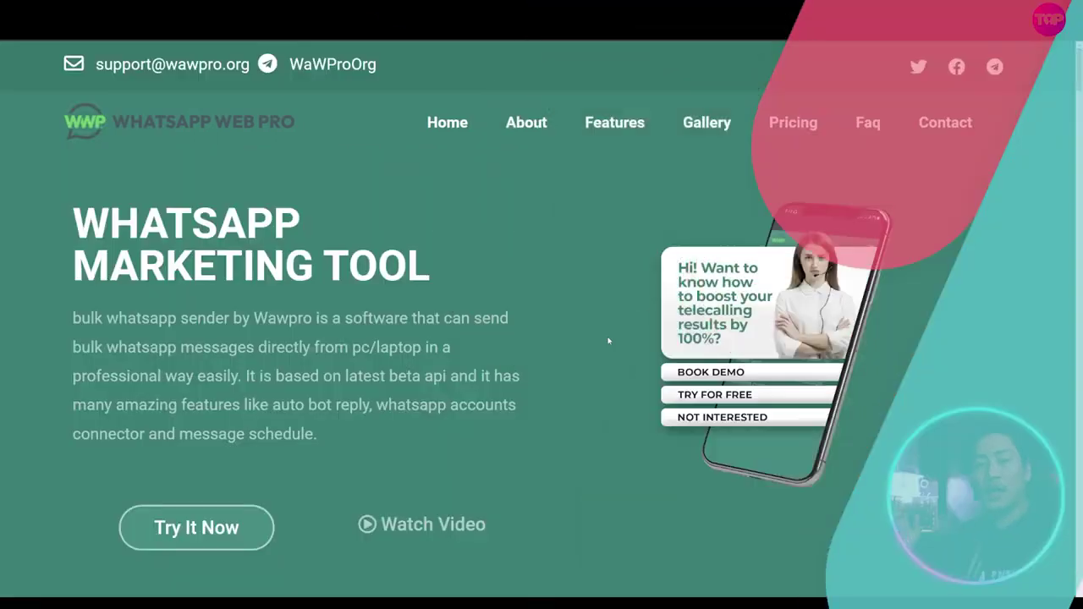
{"action": "left_click", "coordinate": [594, 127]}
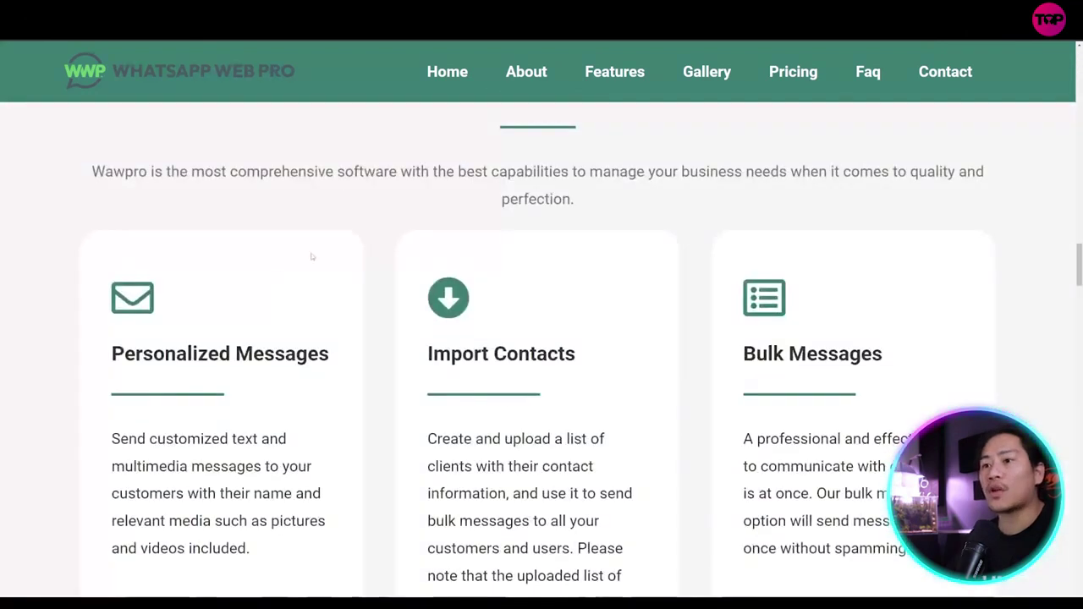
- Scroll through Turbo Messages, Number Generator and Filter Numbers features, then jump to Pricing
{"action": "scroll", "coordinate": [211, 282], "scroll_direction": "up", "scroll_amount": 2}
{"action": "scroll", "coordinate": [198, 259], "scroll_direction": "down", "scroll_amount": 1}
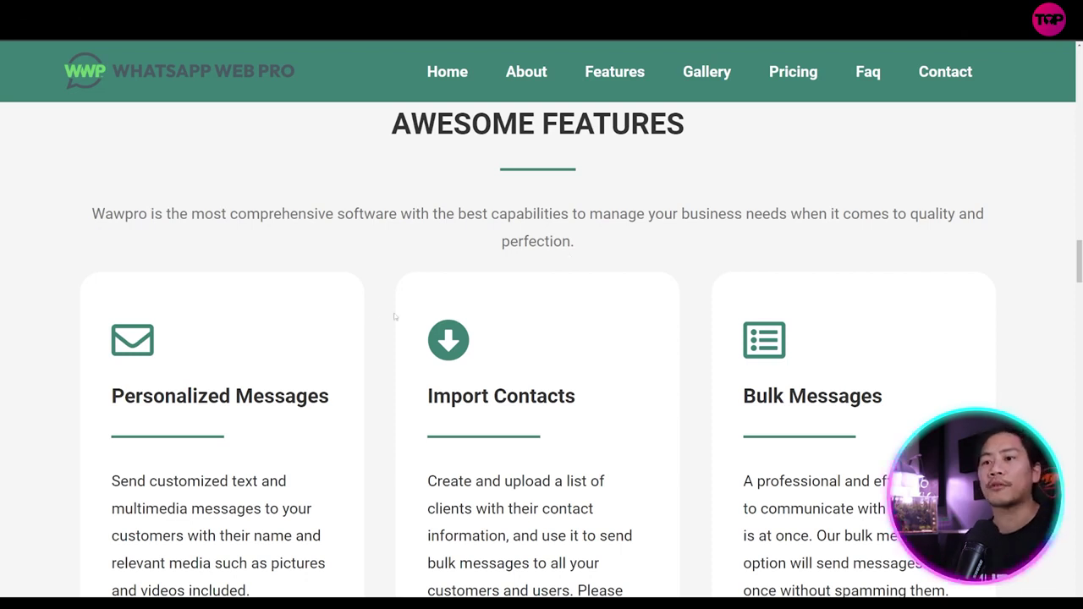
{"action": "scroll", "coordinate": [394, 317], "scroll_direction": "down", "scroll_amount": 1}
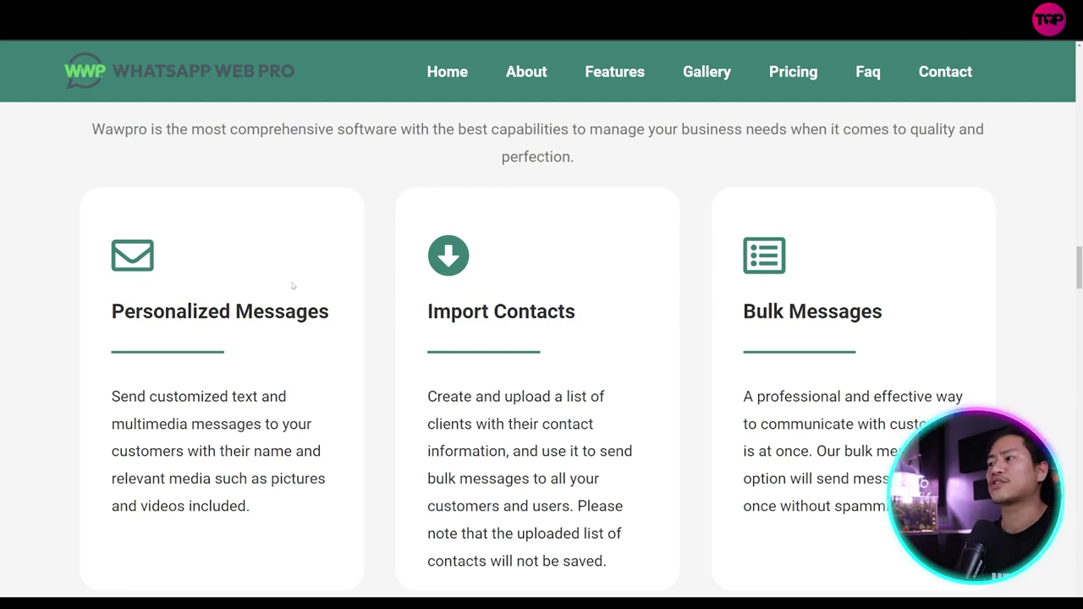
{"action": "scroll", "coordinate": [500, 172], "scroll_direction": "down", "scroll_amount": 4}
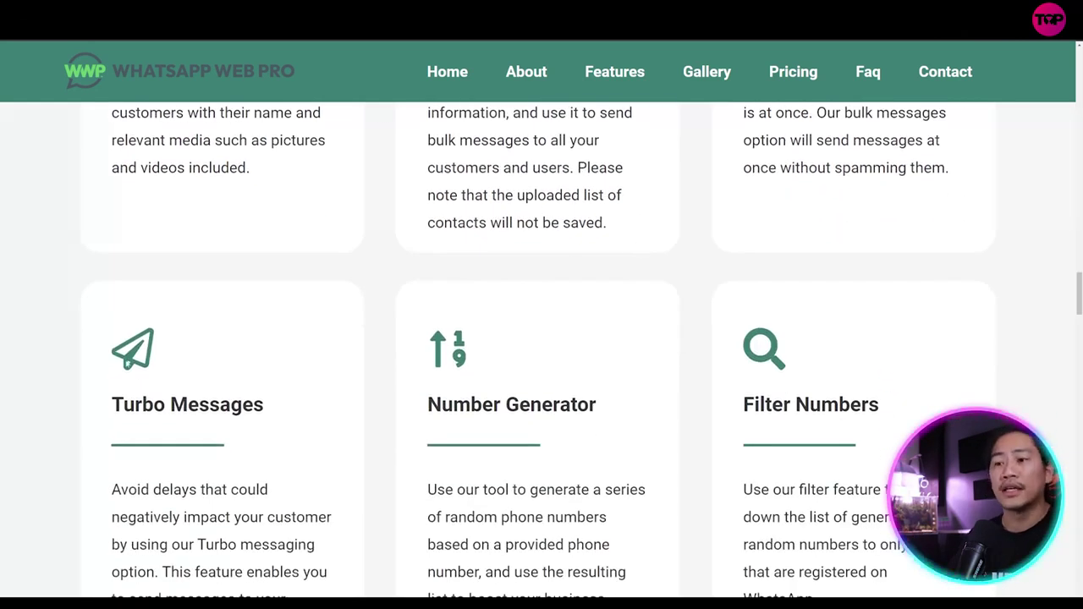
{"action": "scroll", "coordinate": [140, 383], "scroll_direction": "down", "scroll_amount": 2}
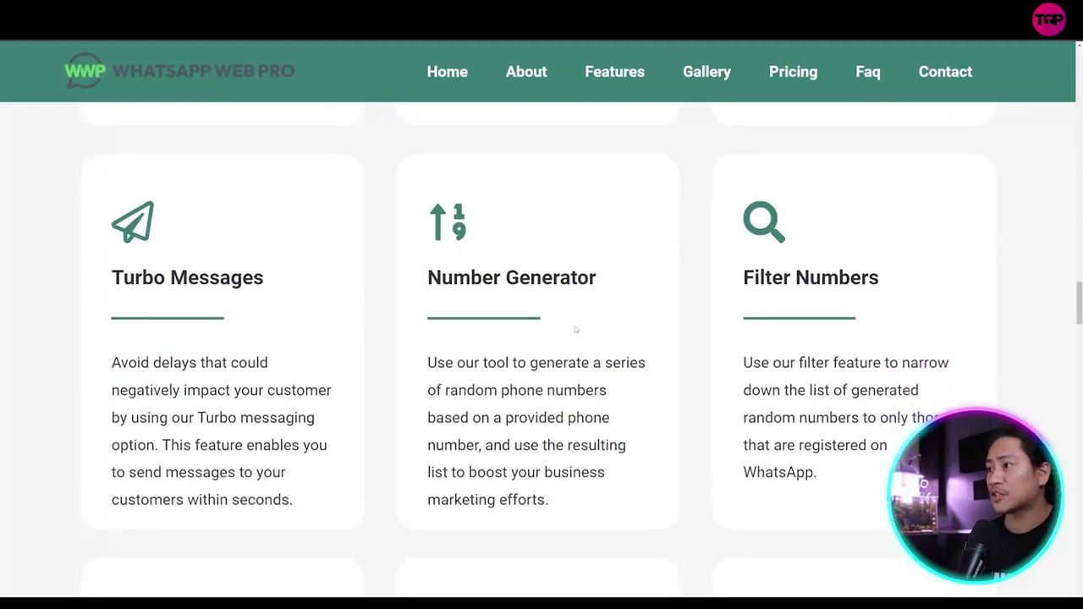
{"action": "scroll", "coordinate": [609, 299], "scroll_direction": "down", "scroll_amount": 2}
{"action": "scroll", "coordinate": [271, 302], "scroll_direction": "down", "scroll_amount": 2}
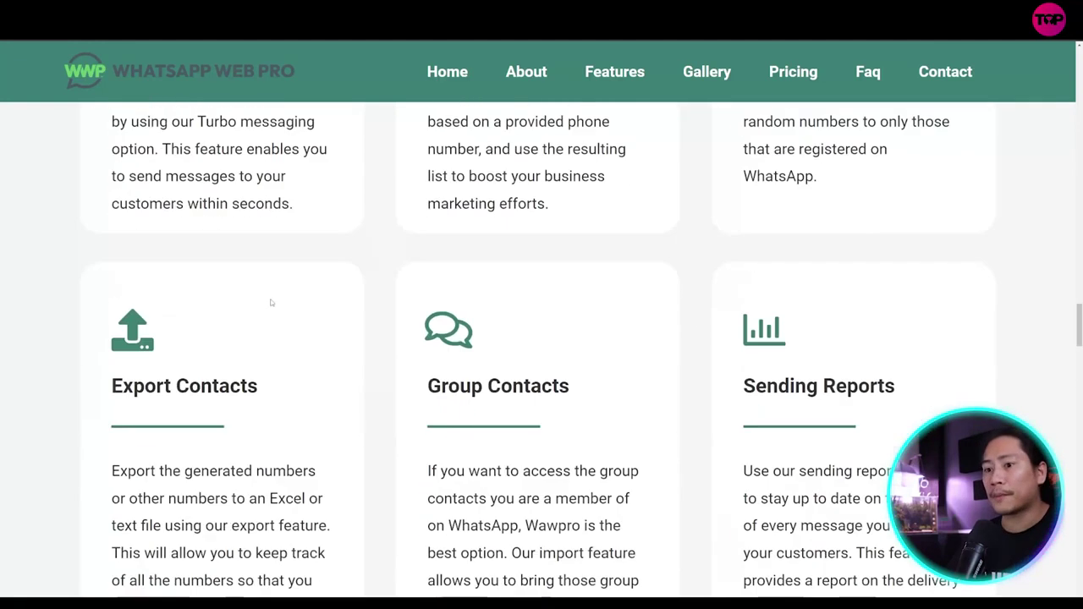
{"action": "scroll", "coordinate": [271, 302], "scroll_direction": "down", "scroll_amount": 2}
{"action": "scroll", "coordinate": [639, 200], "scroll_direction": "down", "scroll_amount": 2}
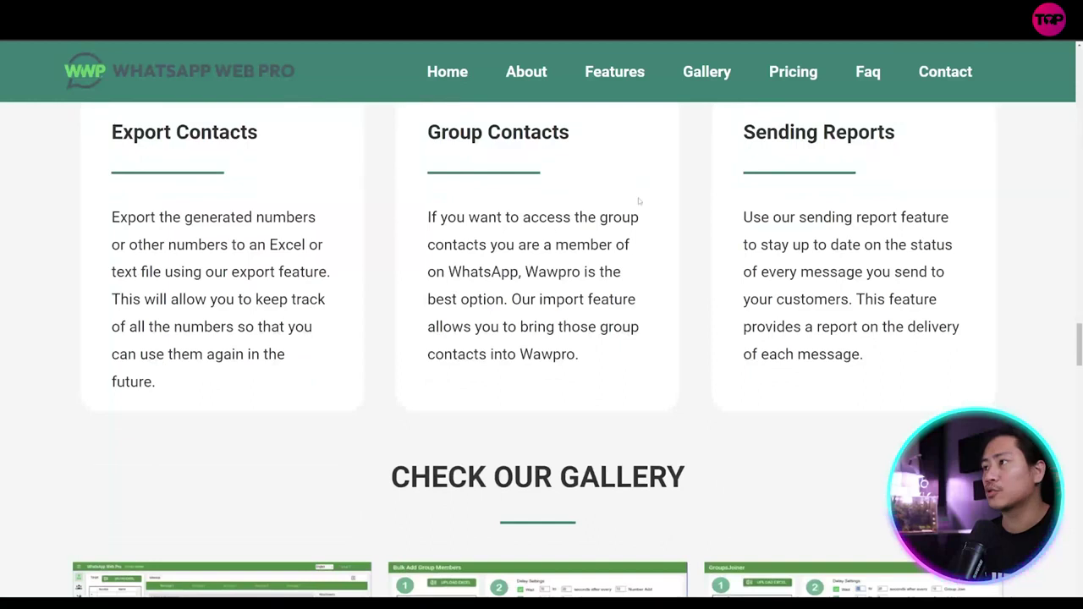
{"action": "scroll", "coordinate": [826, 173], "scroll_direction": "down", "scroll_amount": 1}
{"action": "scroll", "coordinate": [829, 173], "scroll_direction": "up", "scroll_amount": 3}
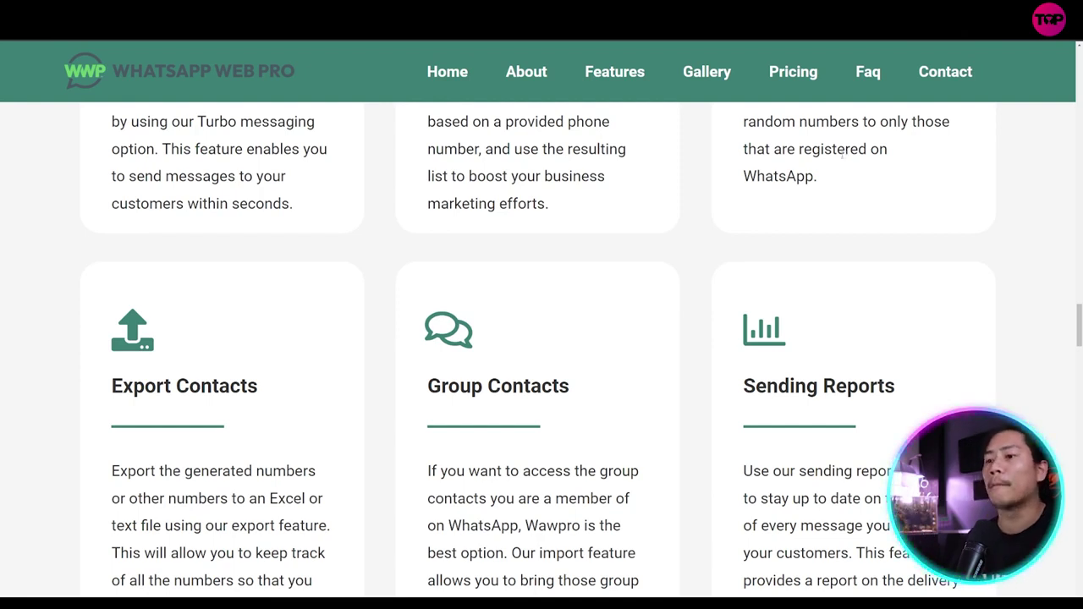
{"action": "scroll", "coordinate": [668, 242], "scroll_direction": "down", "scroll_amount": 3}
{"action": "scroll", "coordinate": [666, 246], "scroll_direction": "up", "scroll_amount": 5}
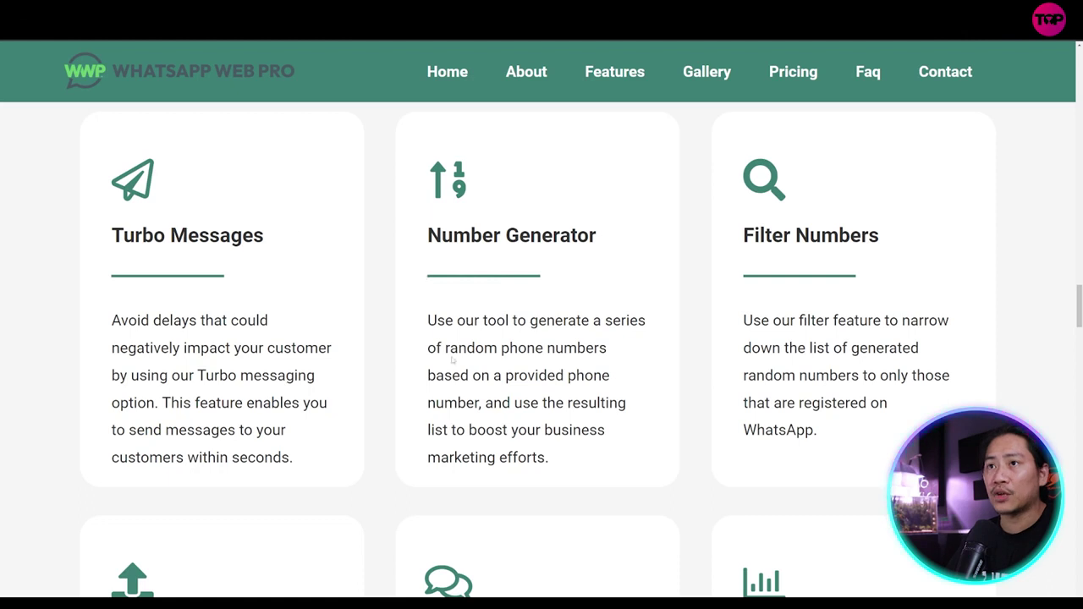
{"action": "left_click", "coordinate": [770, 73]}
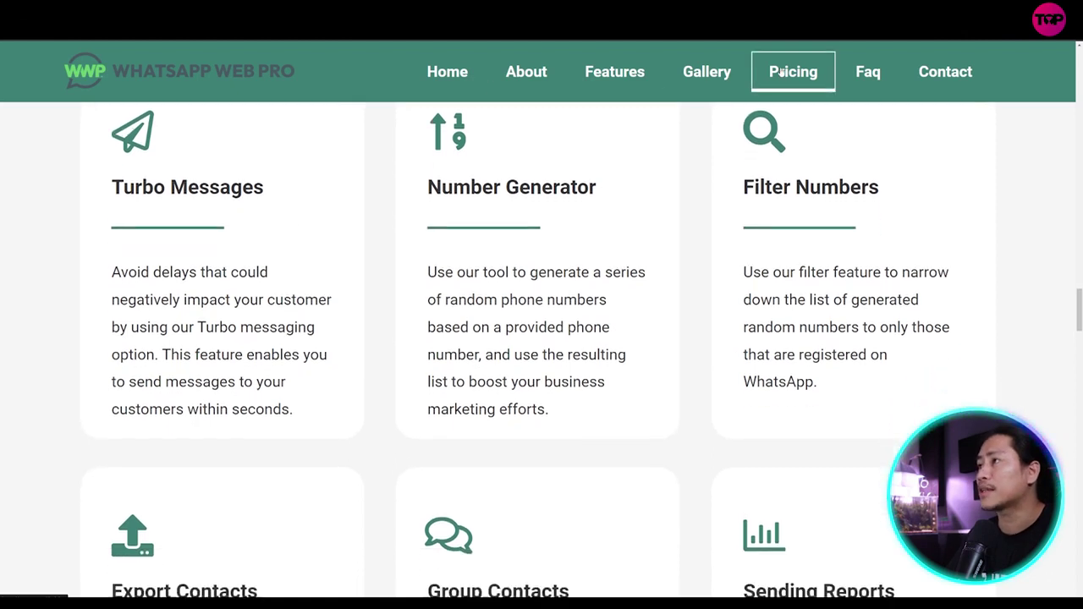
- Scroll past the $69 Basic and $89.99 Pro plans and payment logos to the FAQ
{"action": "scroll", "coordinate": [160, 288], "scroll_direction": "down", "scroll_amount": 1}
{"action": "scroll", "coordinate": [161, 279], "scroll_direction": "up", "scroll_amount": 1}
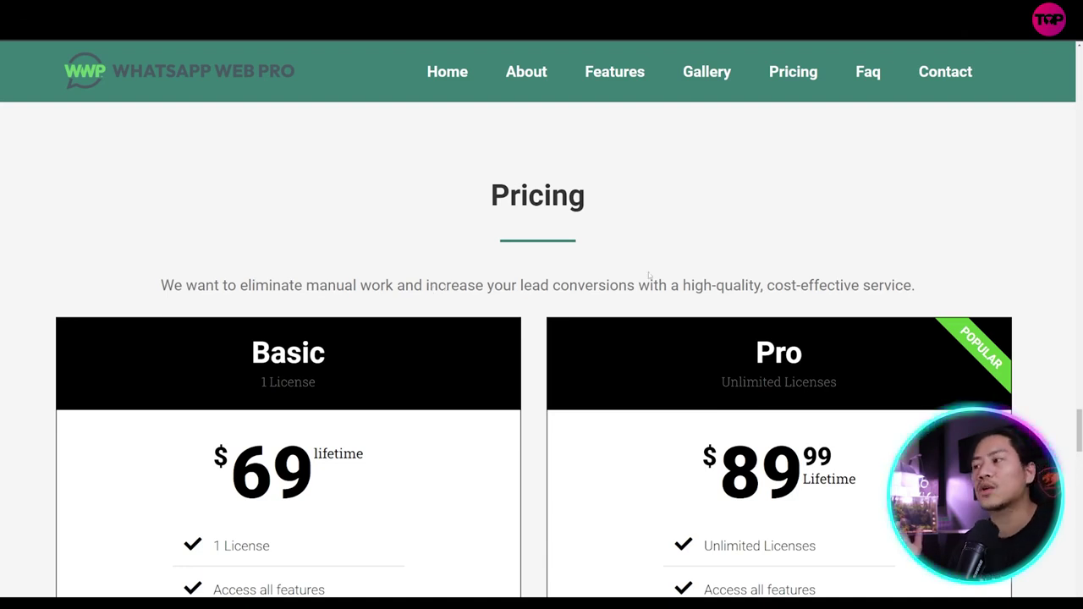
{"action": "scroll", "coordinate": [649, 273], "scroll_direction": "down", "scroll_amount": 2}
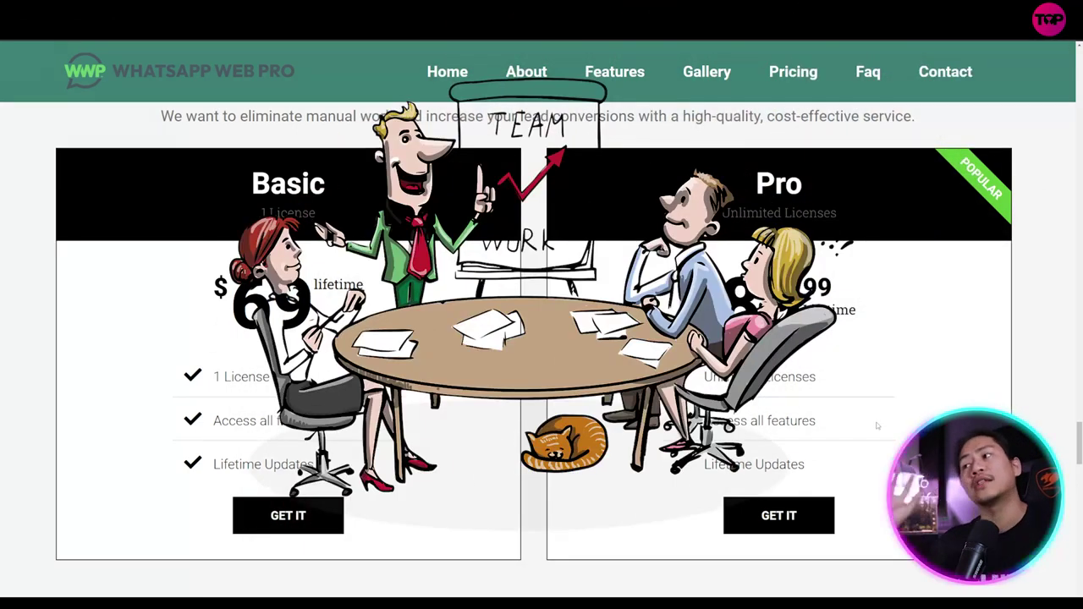
{"action": "scroll", "coordinate": [481, 456], "scroll_direction": "down", "scroll_amount": 4}
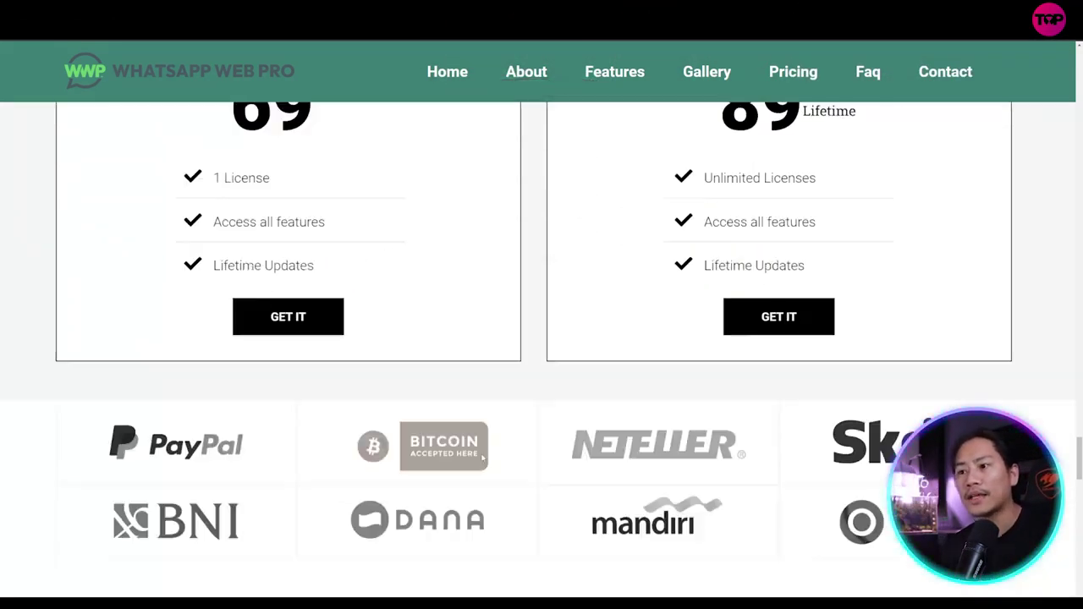
{"action": "scroll", "coordinate": [480, 456], "scroll_direction": "up", "scroll_amount": 4}
{"action": "scroll", "coordinate": [477, 435], "scroll_direction": "down", "scroll_amount": 2}
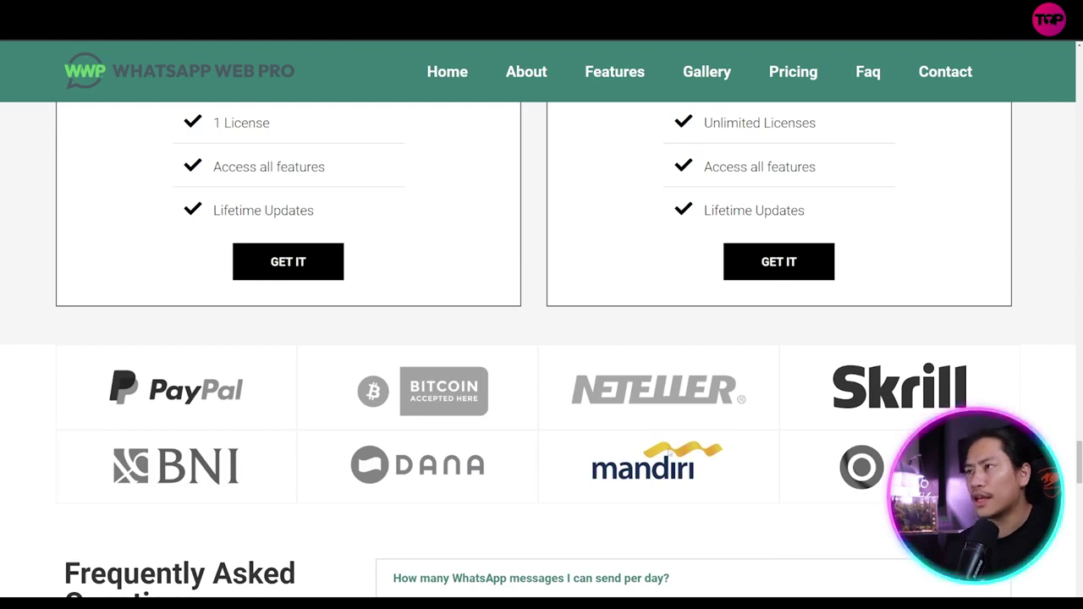
{"action": "left_click", "coordinate": [867, 74]}
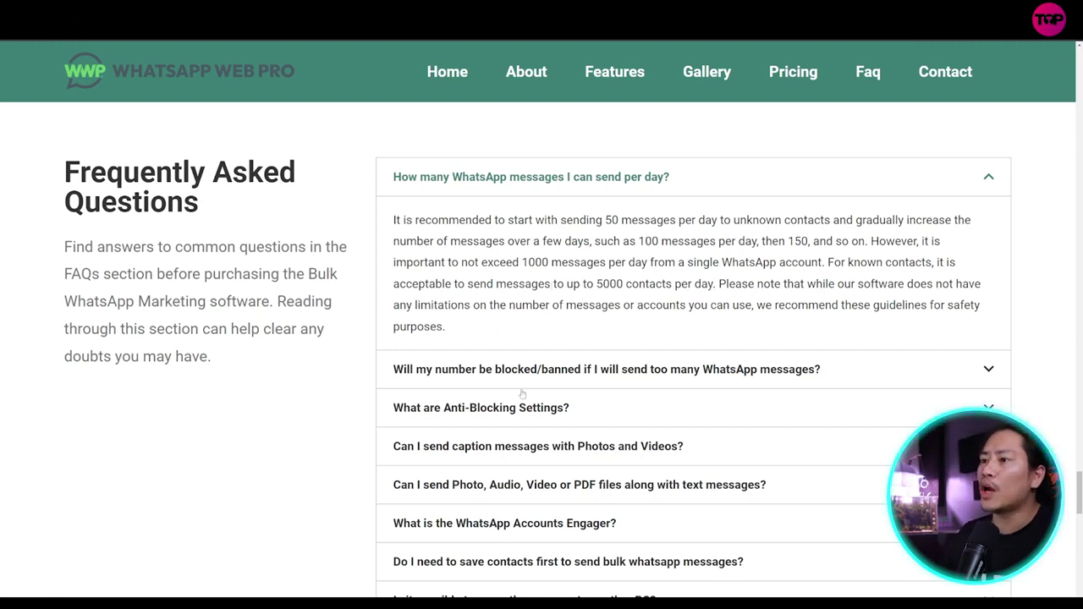
- Expand the FAQ answers on blocked numbers, Anti-Blocking Settings and PC requirements
{"action": "left_click", "coordinate": [603, 372]}
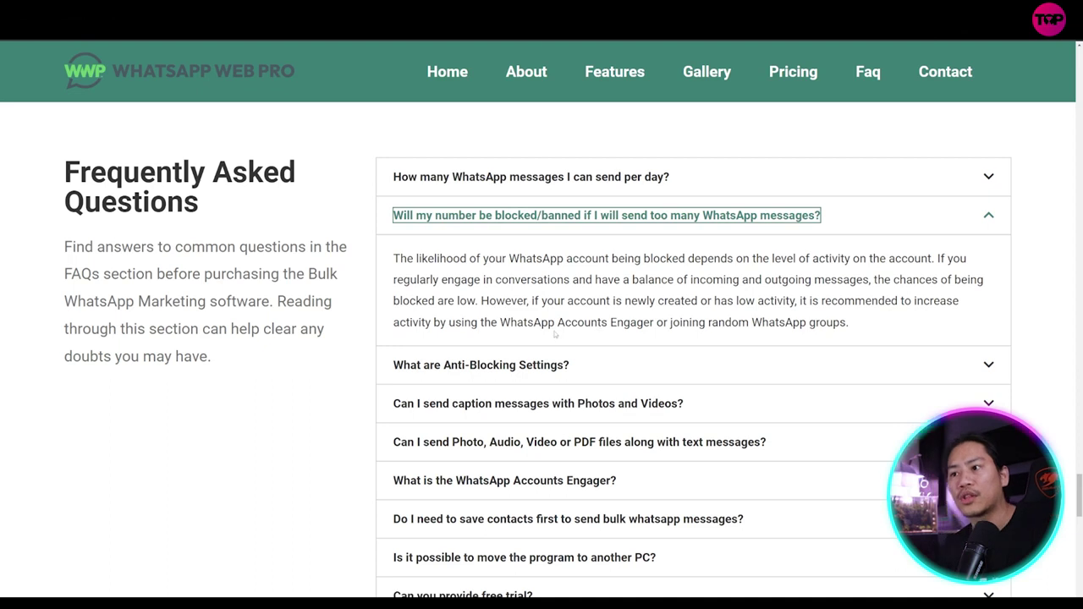
{"action": "left_click", "coordinate": [438, 368]}
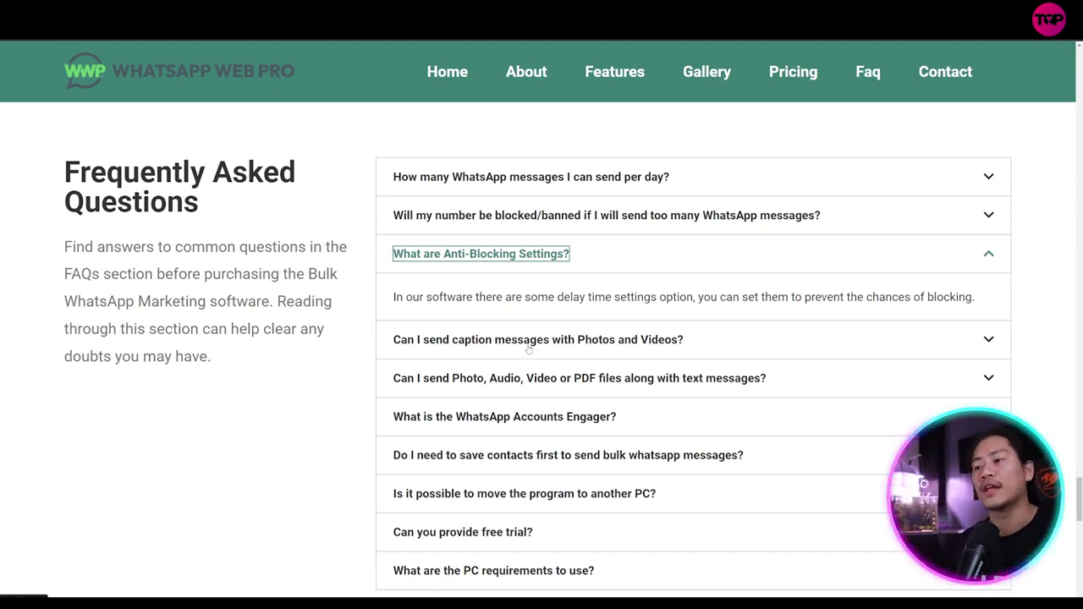
{"action": "scroll", "coordinate": [528, 348], "scroll_direction": "down", "scroll_amount": 2}
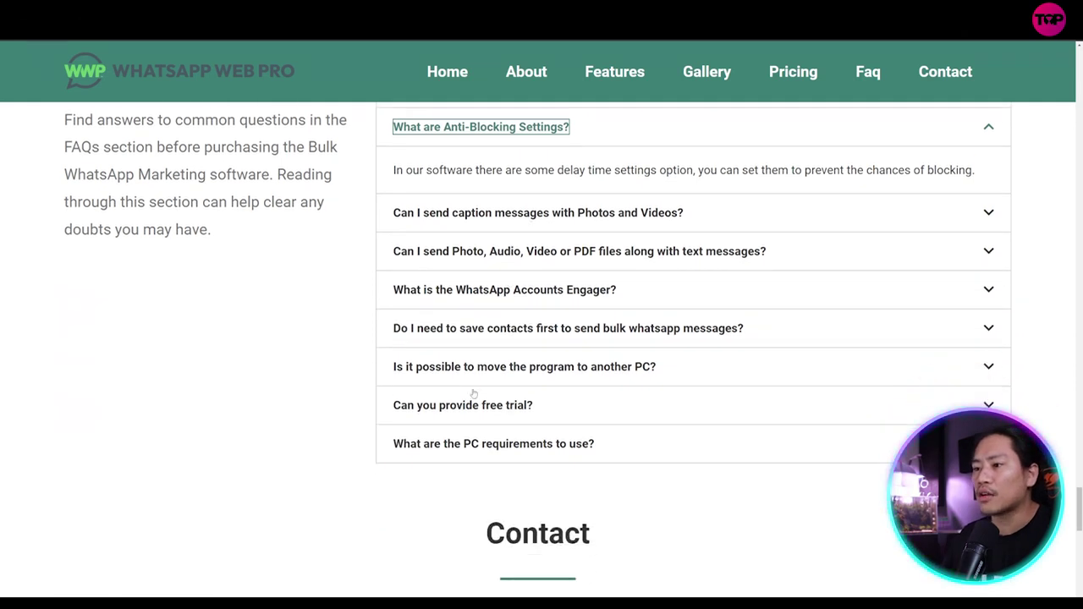
{"action": "left_click", "coordinate": [484, 454]}
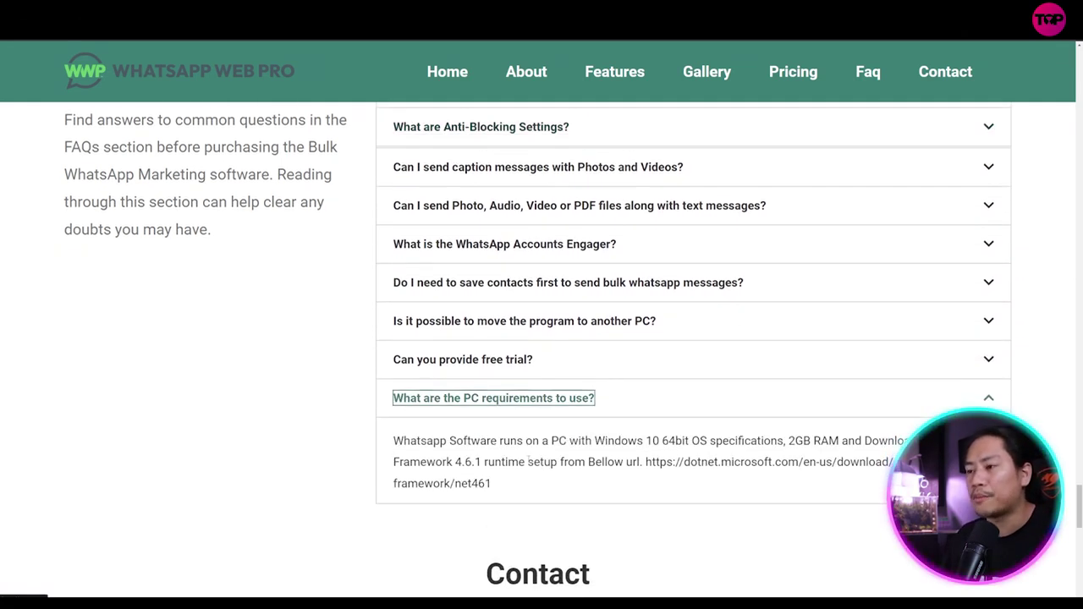
- Expand the FAQ answer about whether a free trial is offered
{"action": "left_click", "coordinate": [467, 360]}
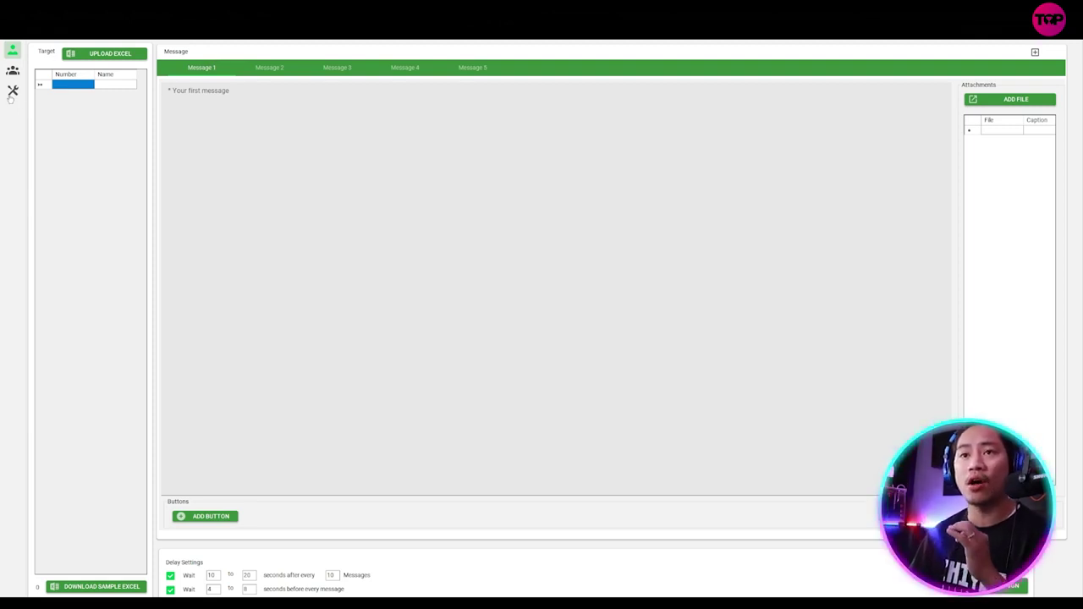
- Open the Tools page from the left sidebar in WhatsApp Web Pro
{"action": "left_click", "coordinate": [13, 94]}
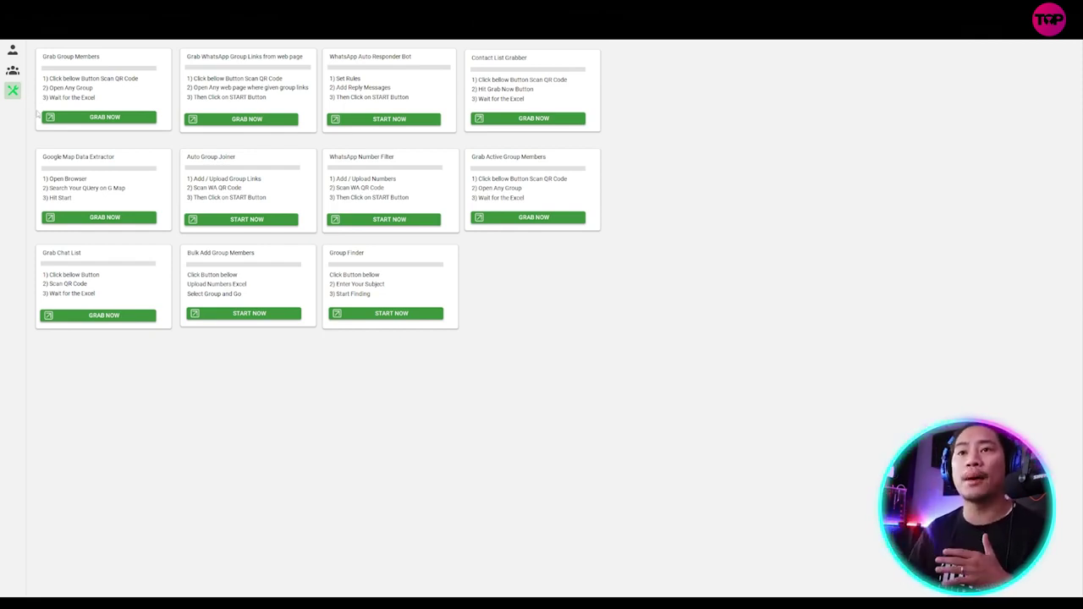
{"action": "left_click", "coordinate": [91, 119]}
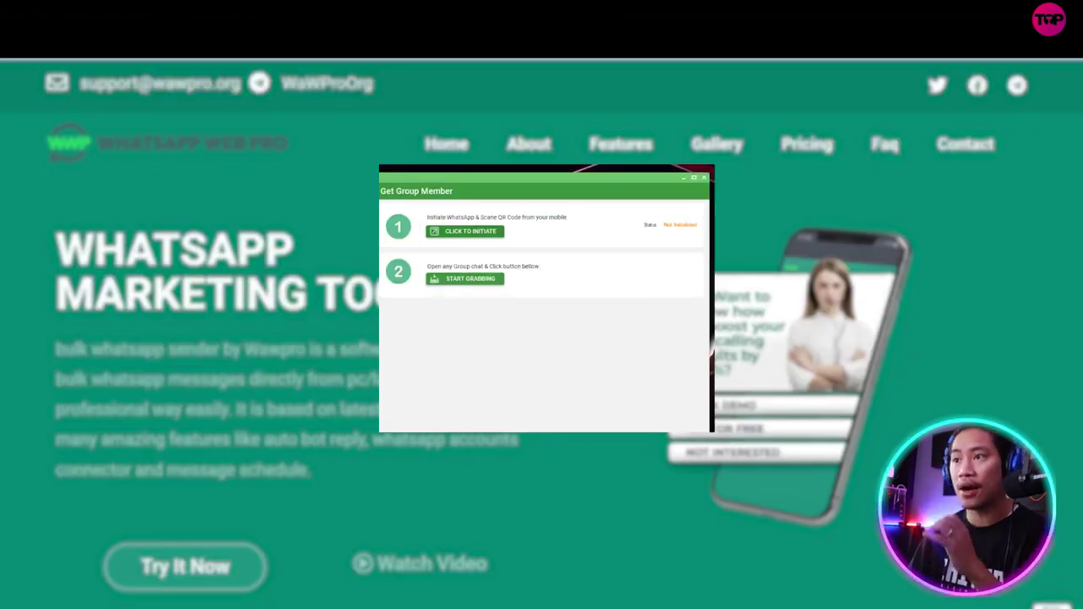
{"action": "left_click", "coordinate": [694, 179]}
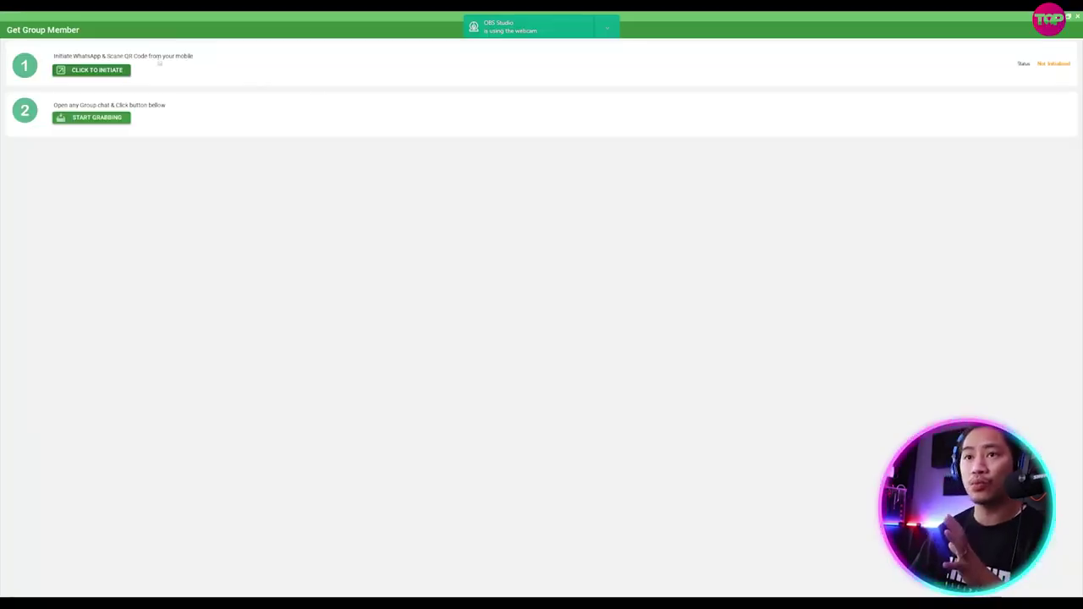
{"action": "left_click", "coordinate": [110, 74]}
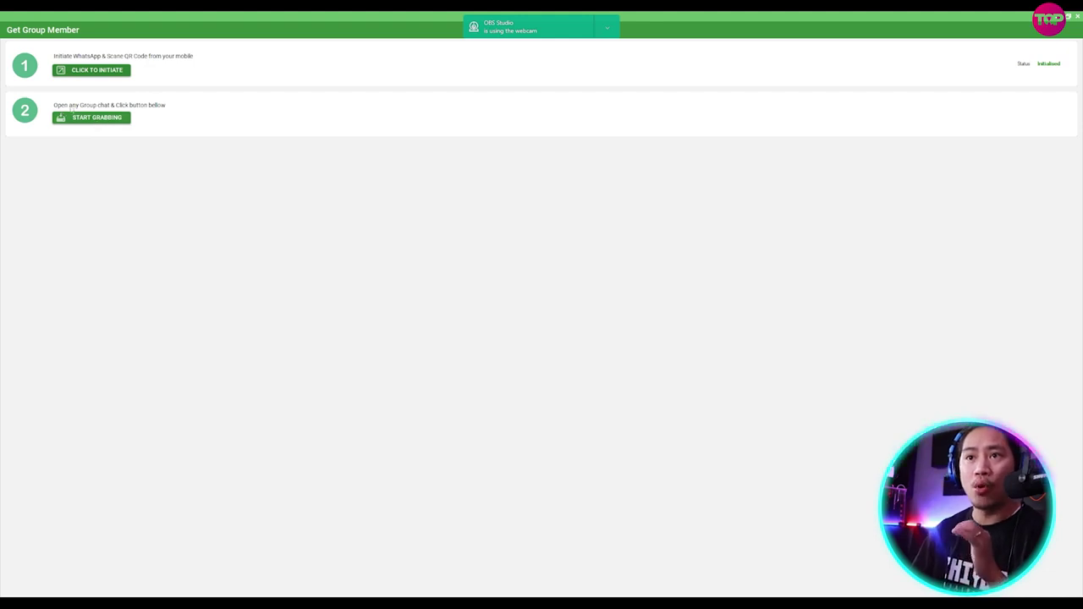
{"action": "left_click", "coordinate": [111, 120]}
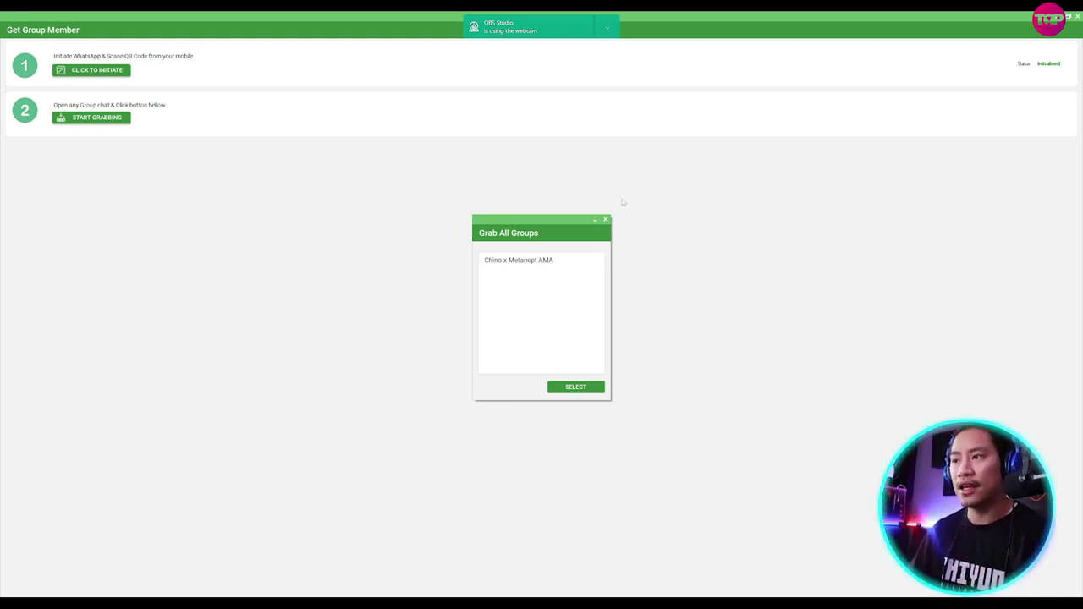
{"action": "left_click", "coordinate": [605, 220]}
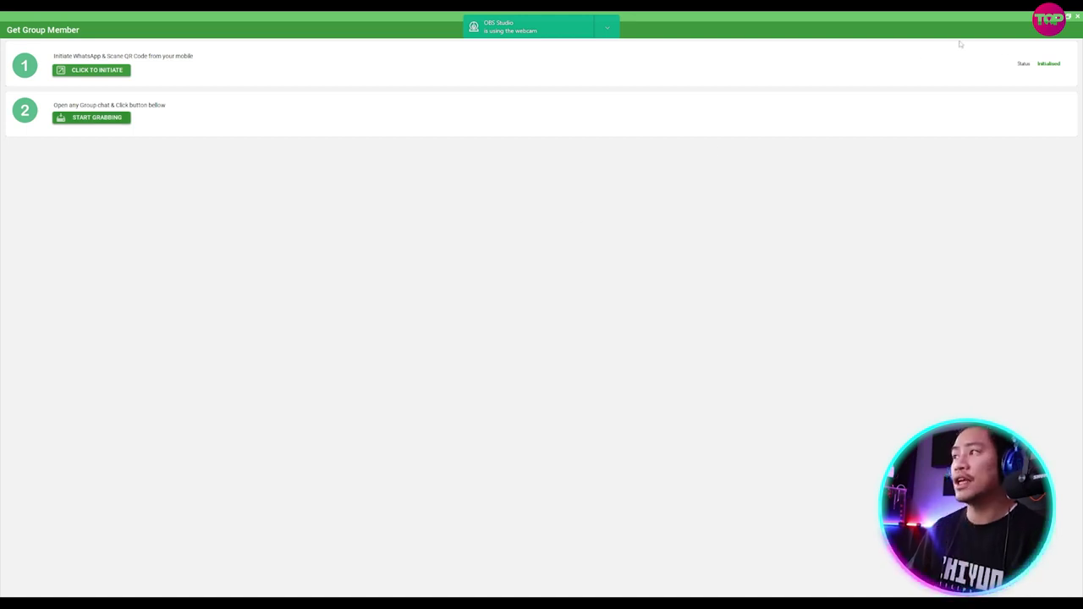
{"action": "left_click", "coordinate": [1077, 17]}
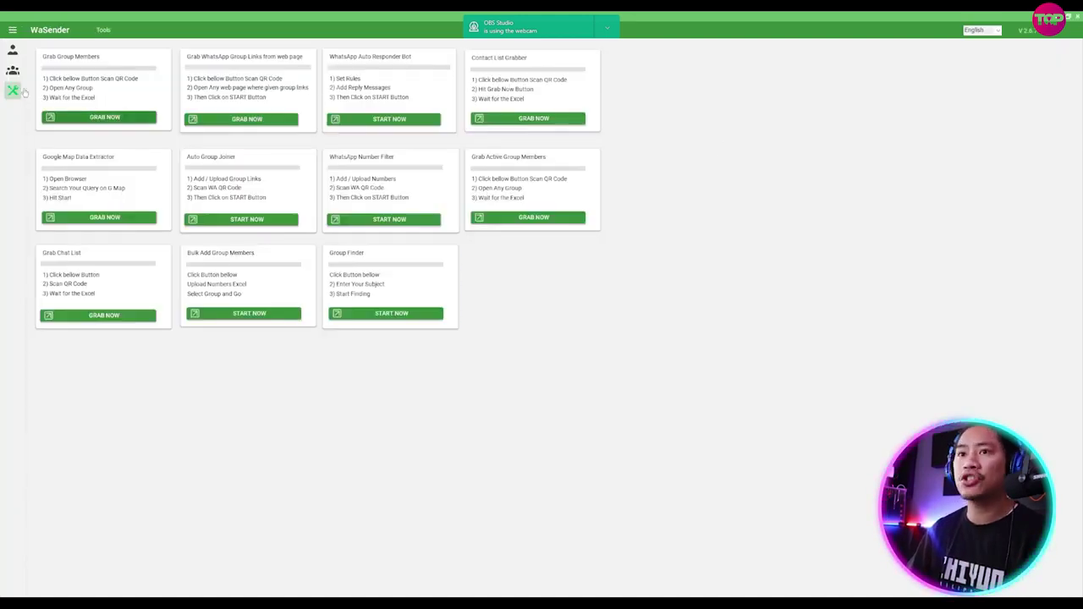
{"action": "left_click", "coordinate": [234, 120]}
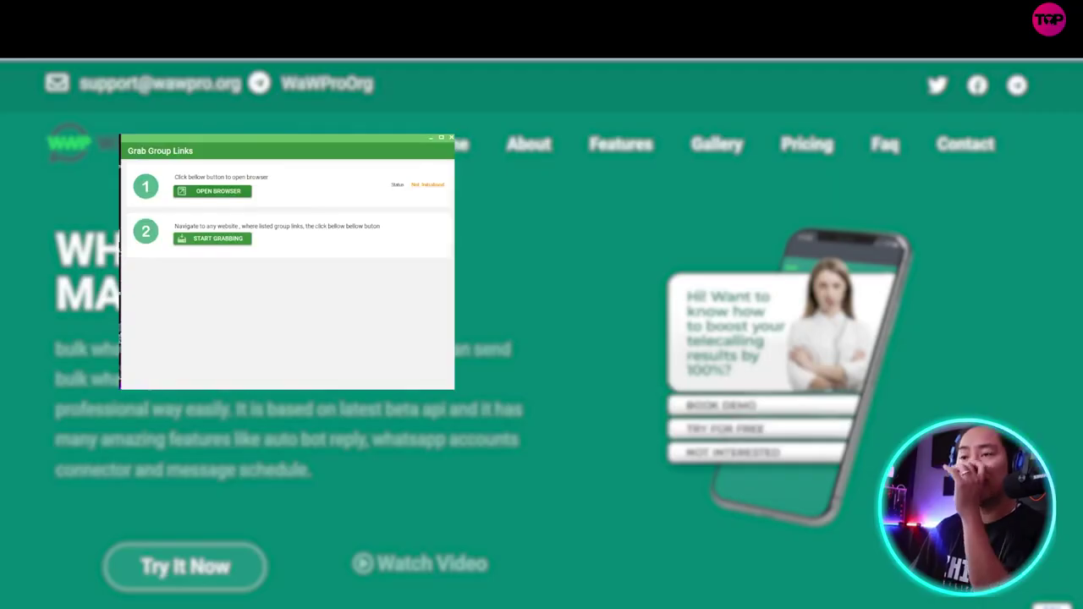
{"action": "left_click", "coordinate": [442, 139]}
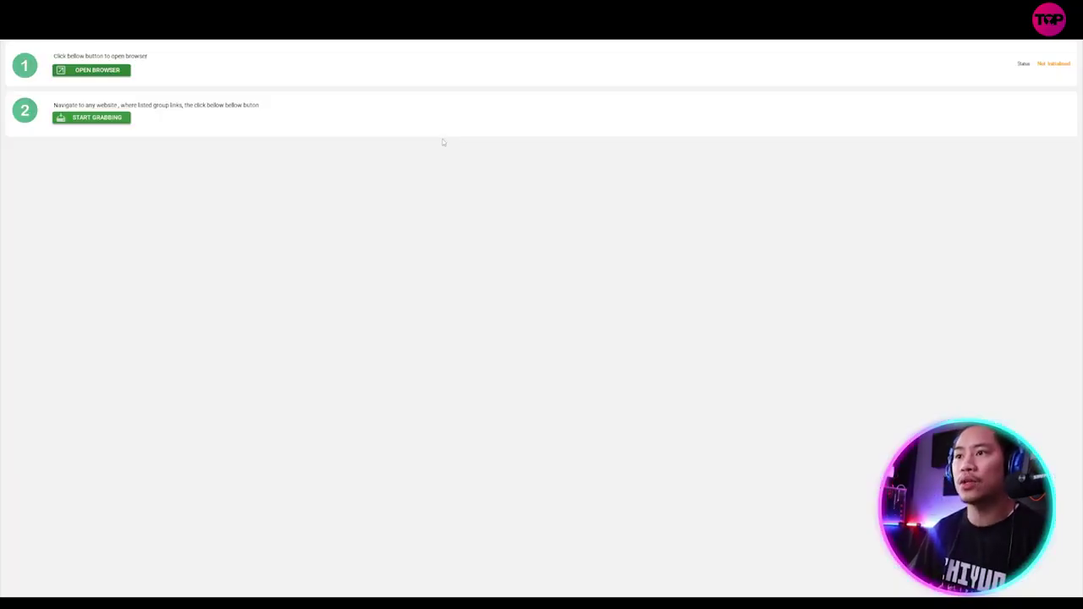
{"action": "left_click", "coordinate": [103, 74]}
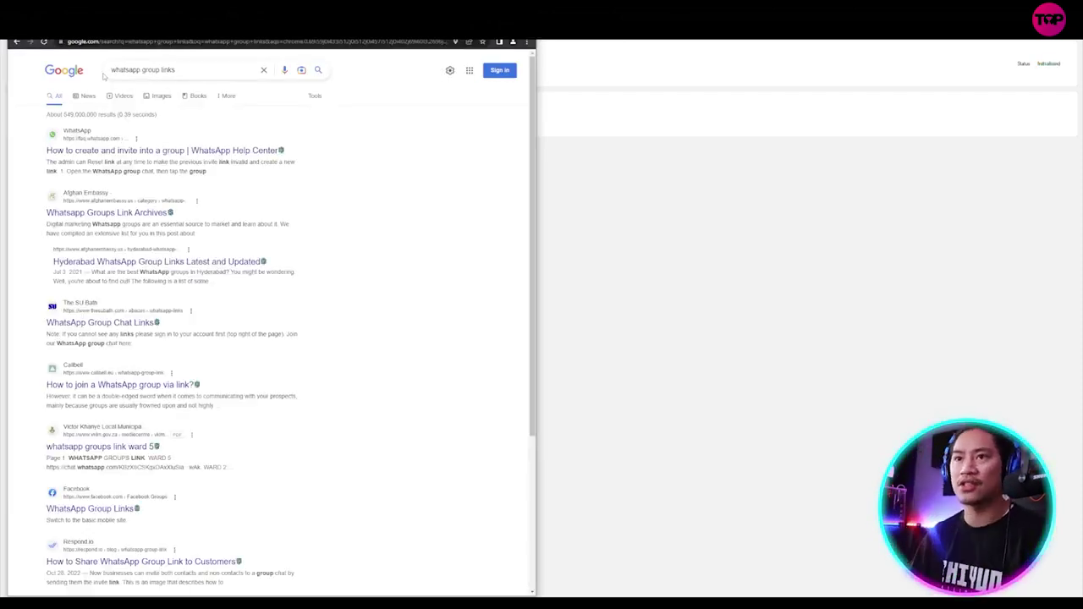
{"action": "left_click", "coordinate": [568, 184]}
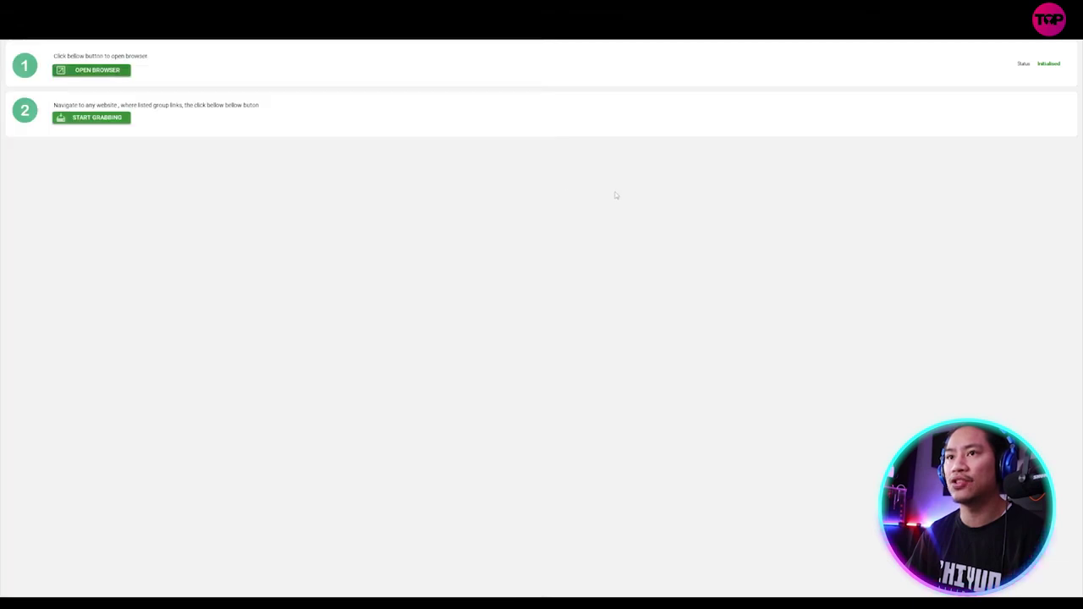
{"action": "left_click", "coordinate": [91, 70]}
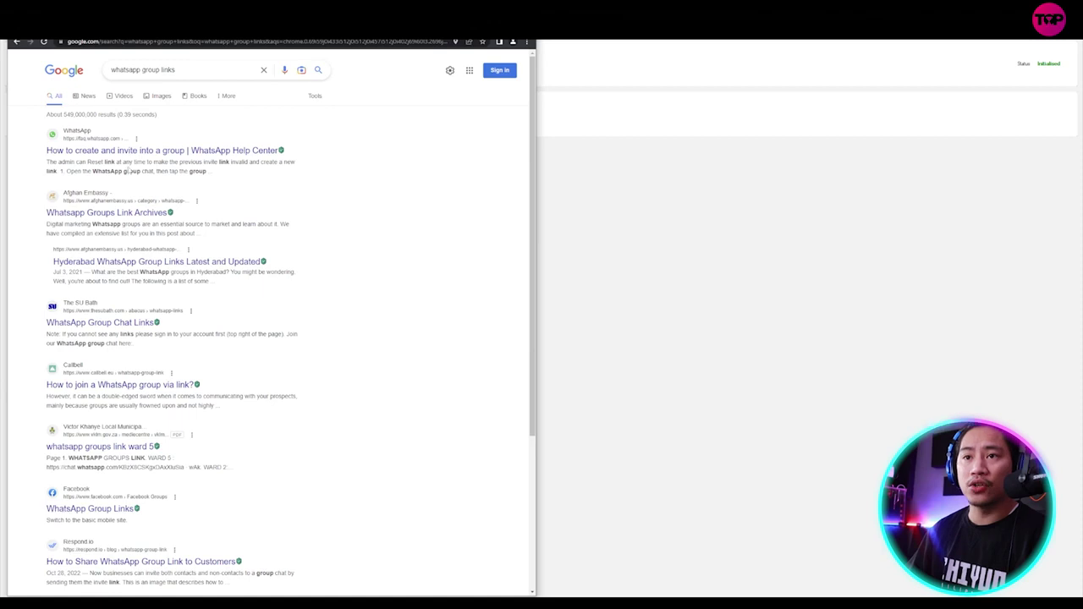
{"action": "scroll", "coordinate": [150, 212], "scroll_direction": "down", "scroll_amount": 3}
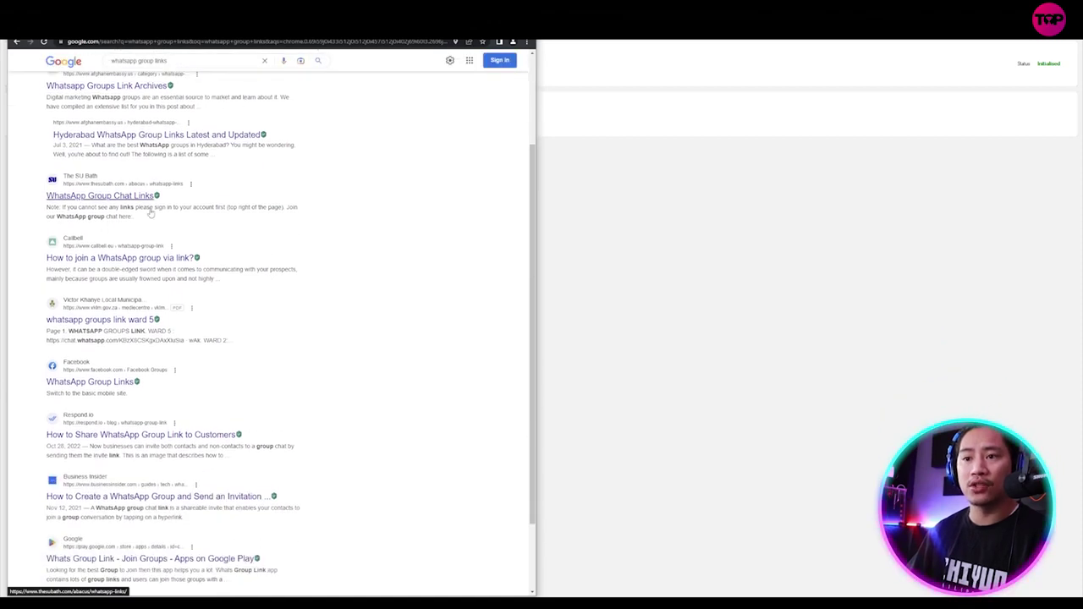
{"action": "scroll", "coordinate": [150, 211], "scroll_direction": "up", "scroll_amount": 3}
{"action": "left_click", "coordinate": [649, 236]}
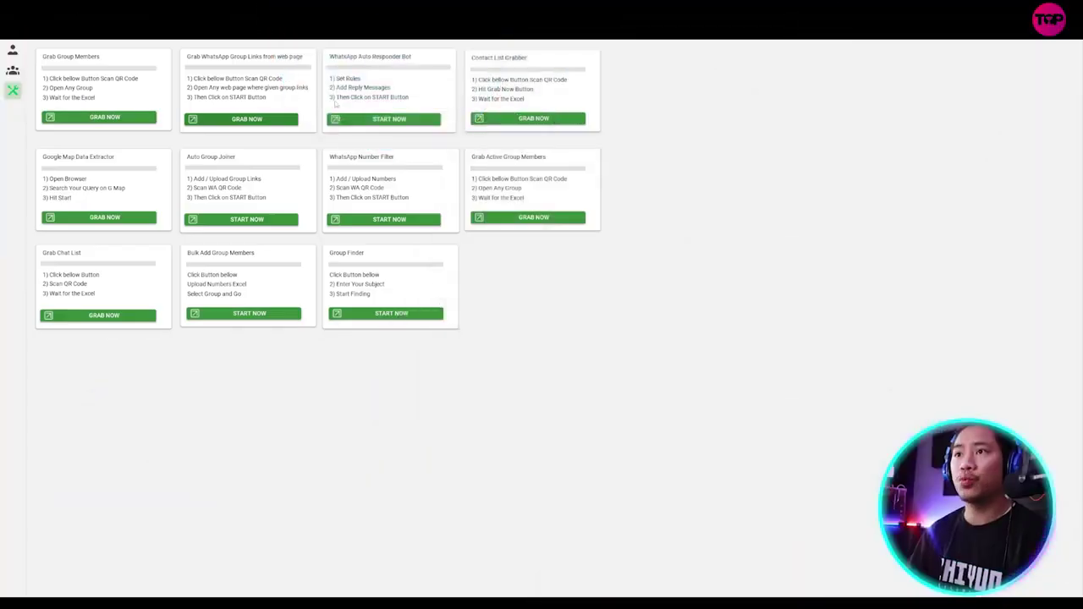
- Open the WhatsApp Auto Responder Bot and start a new rule, keeping the Exact condition
{"action": "left_click", "coordinate": [376, 125]}
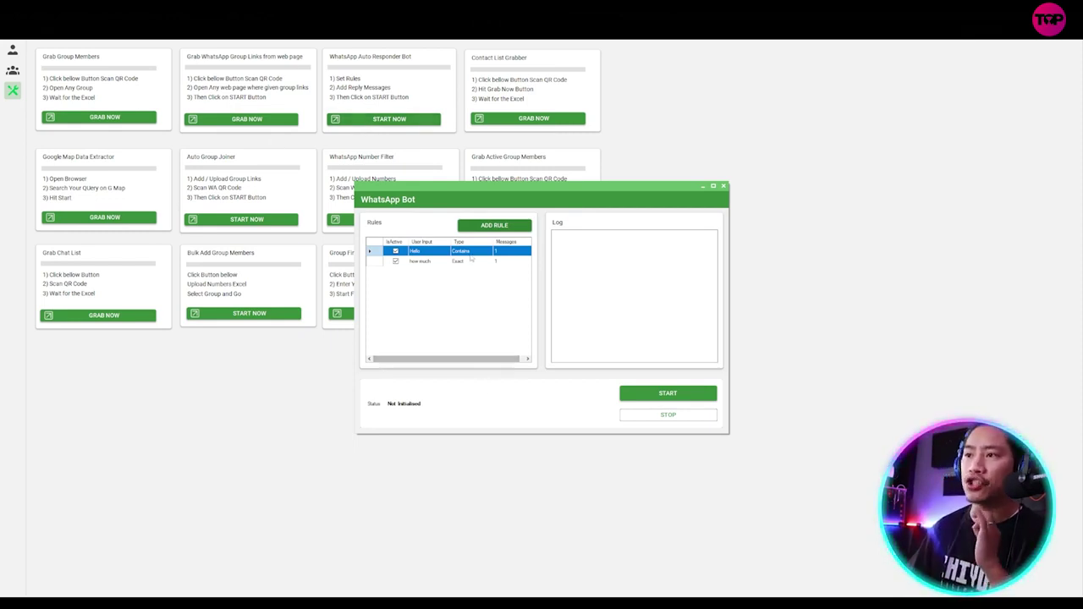
{"action": "left_click", "coordinate": [501, 226]}
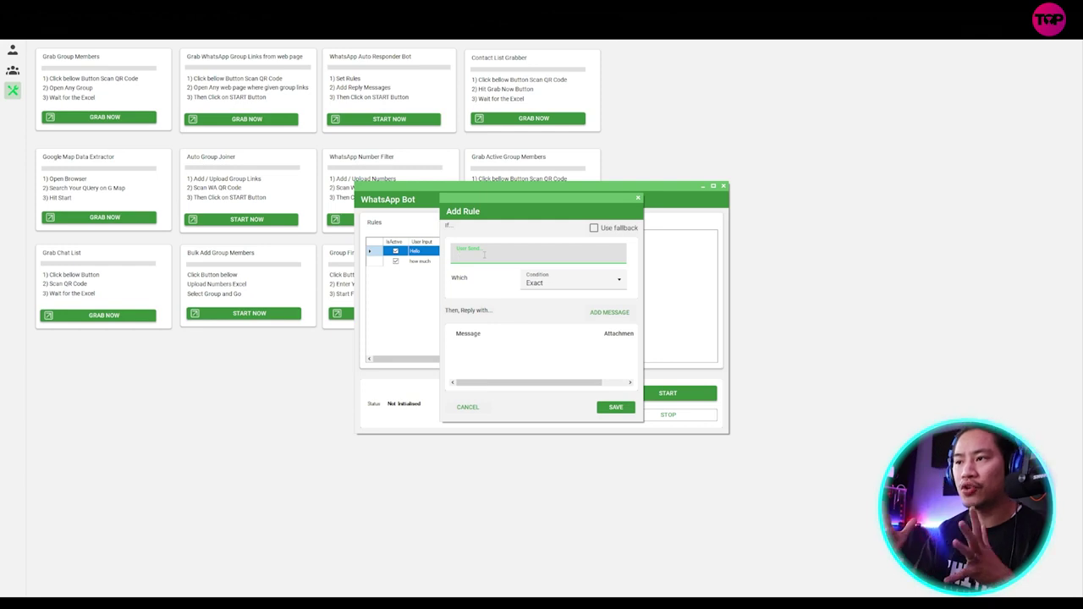
{"action": "left_click", "coordinate": [597, 284]}
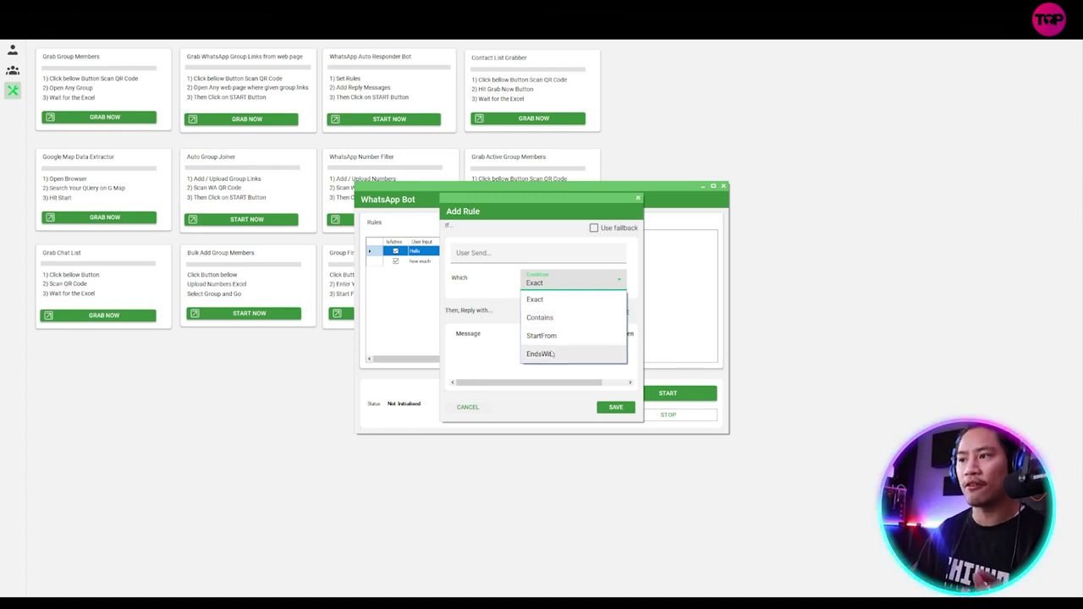
{"action": "left_click", "coordinate": [495, 302]}
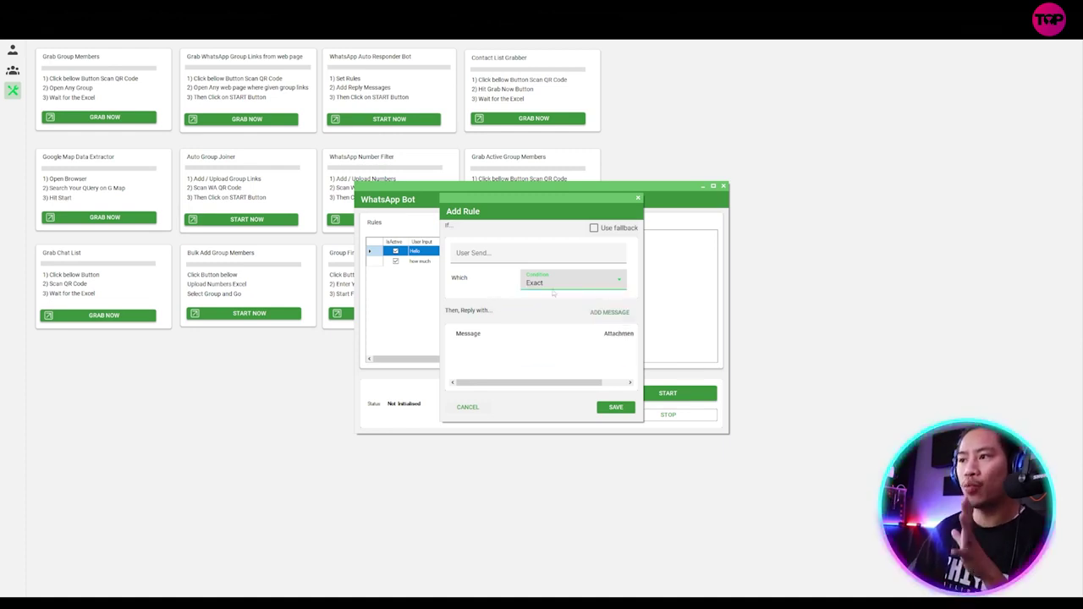
- Add a random-text reply, then discard the rule and close the bot window
{"action": "left_click", "coordinate": [609, 312]}
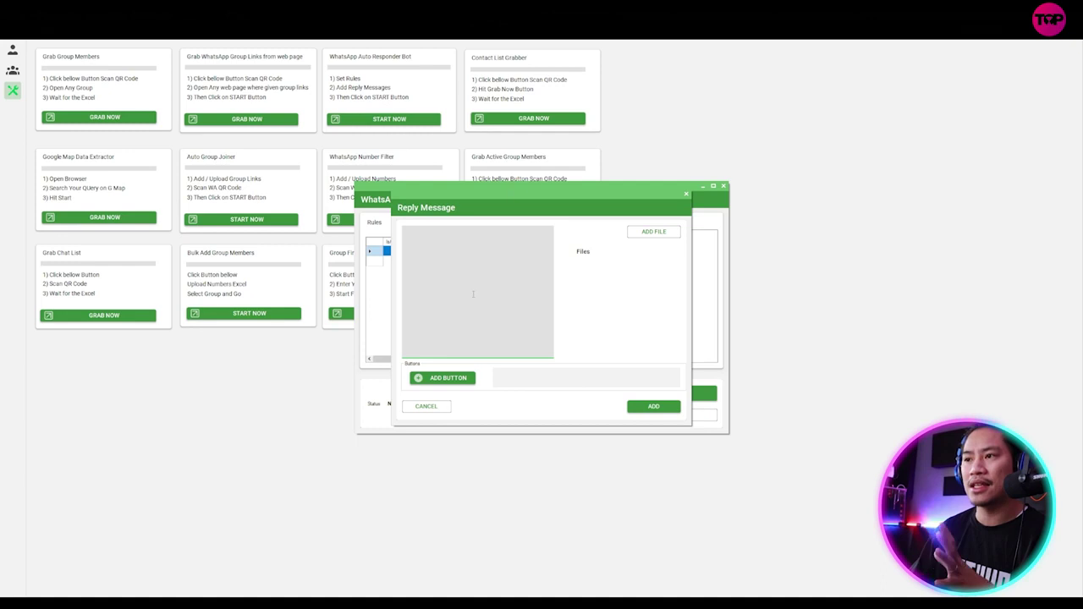
{"action": "type", "text": "sdfcmlkvmsldkmvnsdlkvndlkv"}
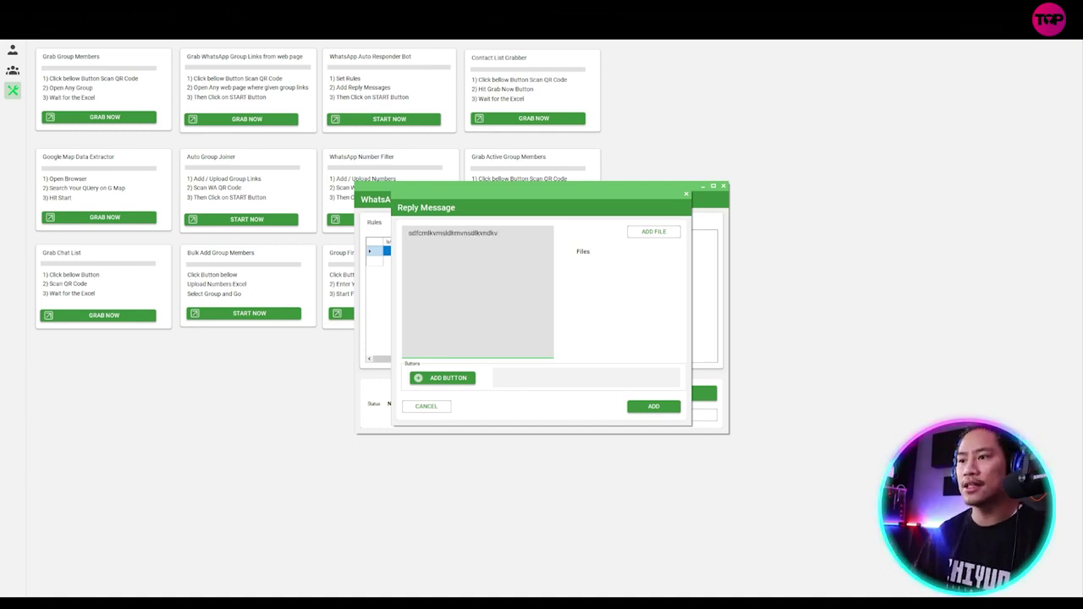
{"action": "left_click", "coordinate": [653, 406]}
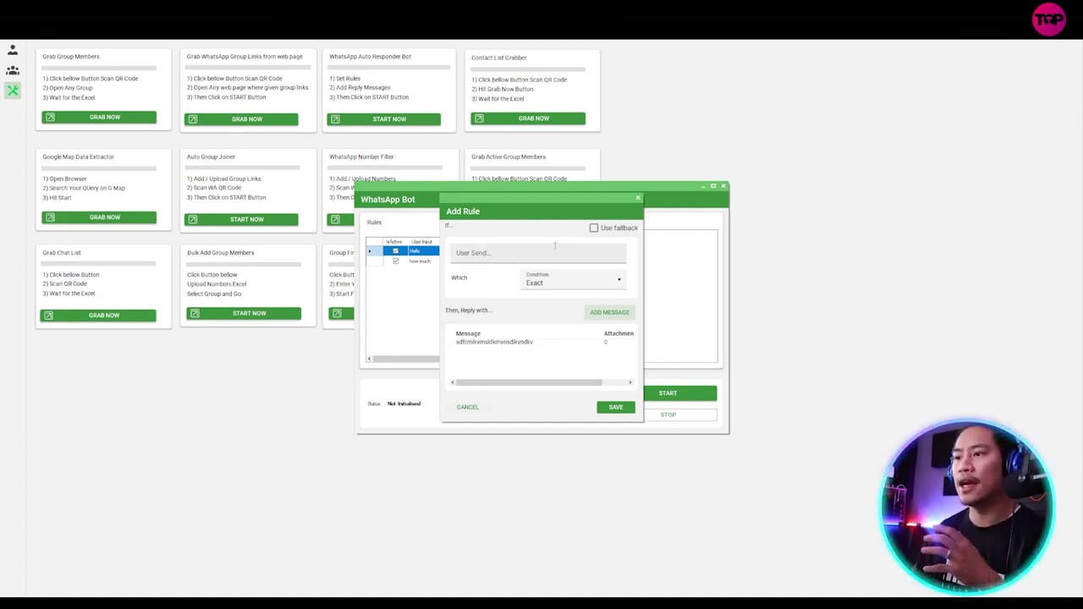
{"action": "left_click", "coordinate": [471, 407]}
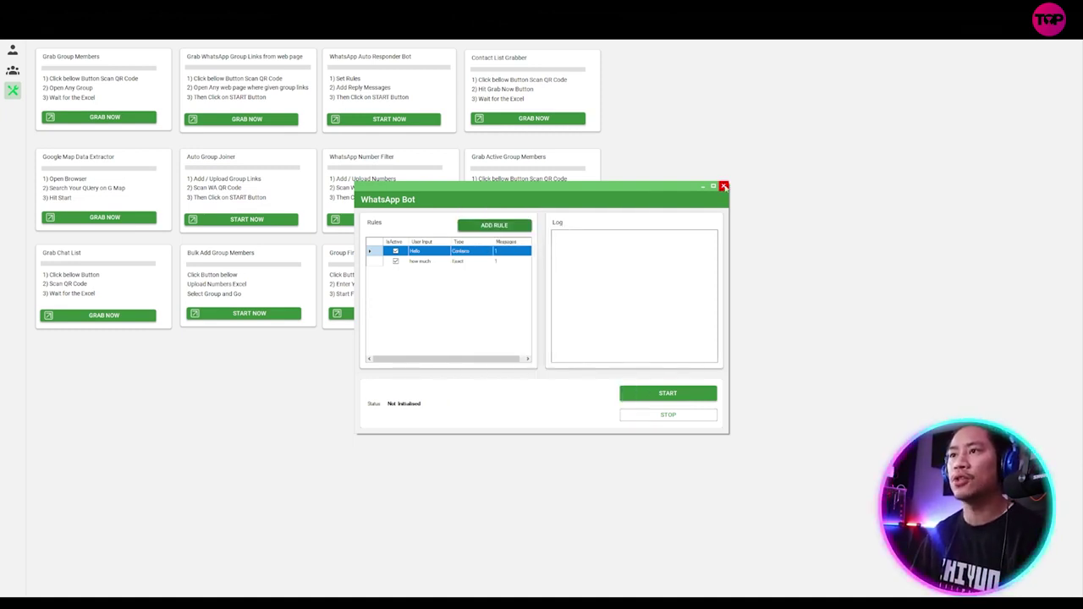
{"action": "left_click", "coordinate": [723, 186]}
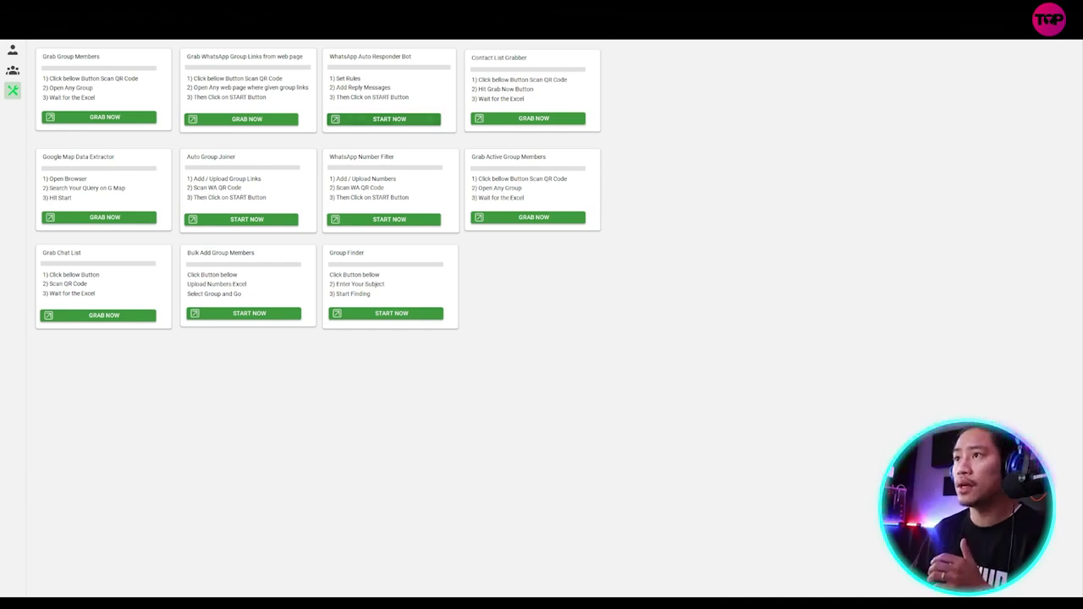
{"action": "left_click", "coordinate": [527, 119]}
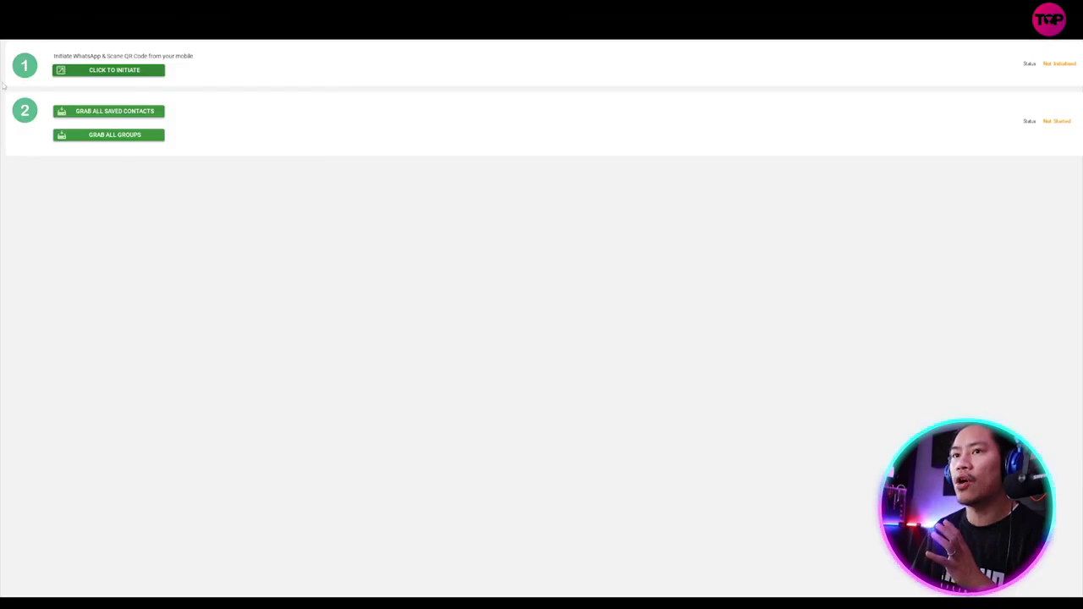
{"action": "left_click", "coordinate": [125, 72]}
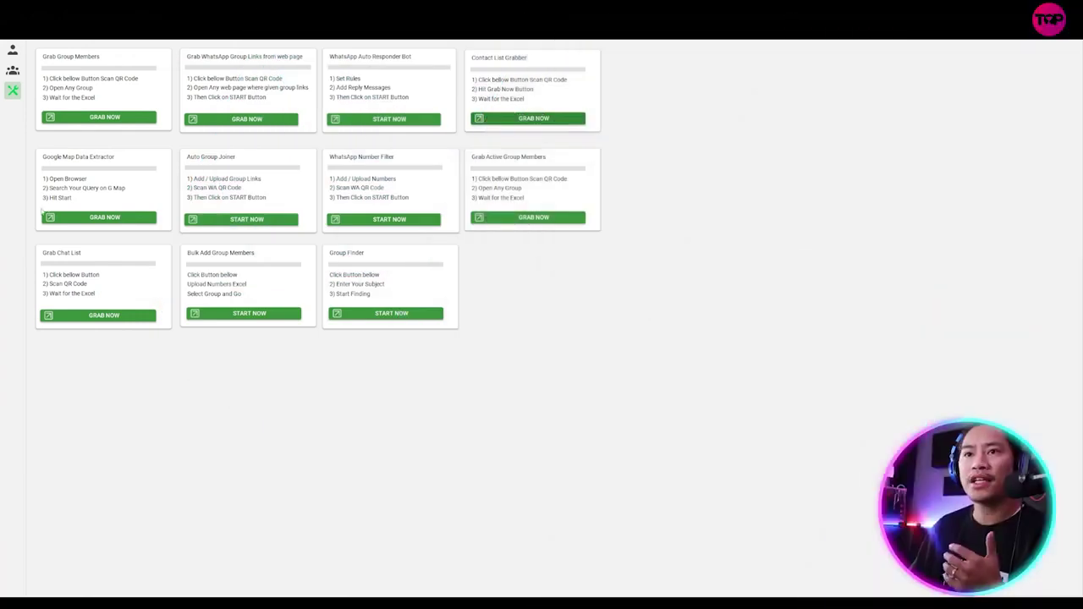
{"action": "left_click", "coordinate": [92, 217]}
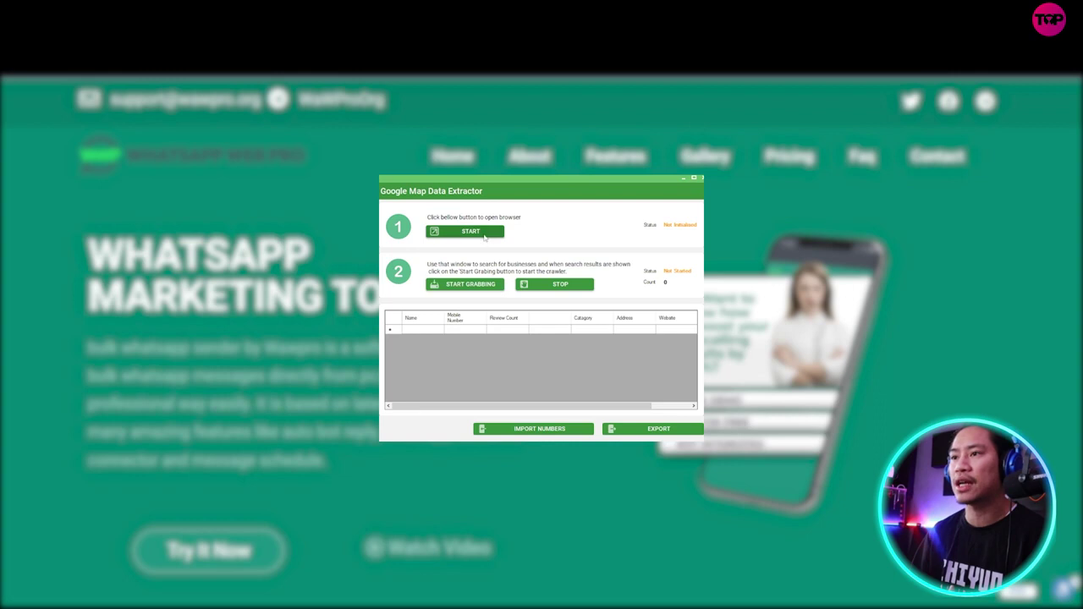
{"action": "left_click", "coordinate": [482, 233]}
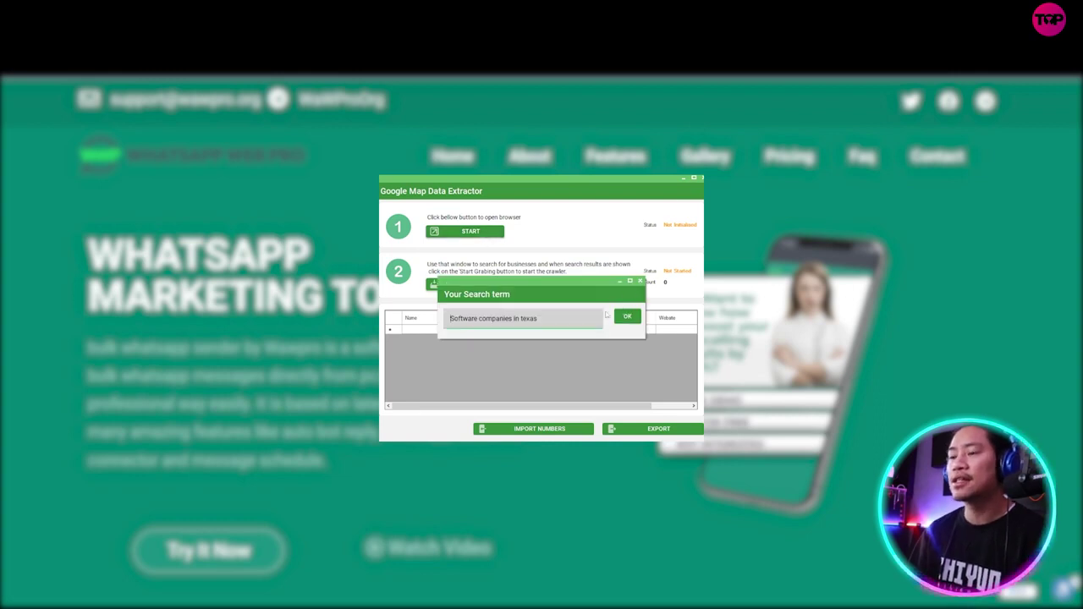
{"action": "triple_click", "coordinate": [553, 317]}
{"action": "type", "text": "pet s"}
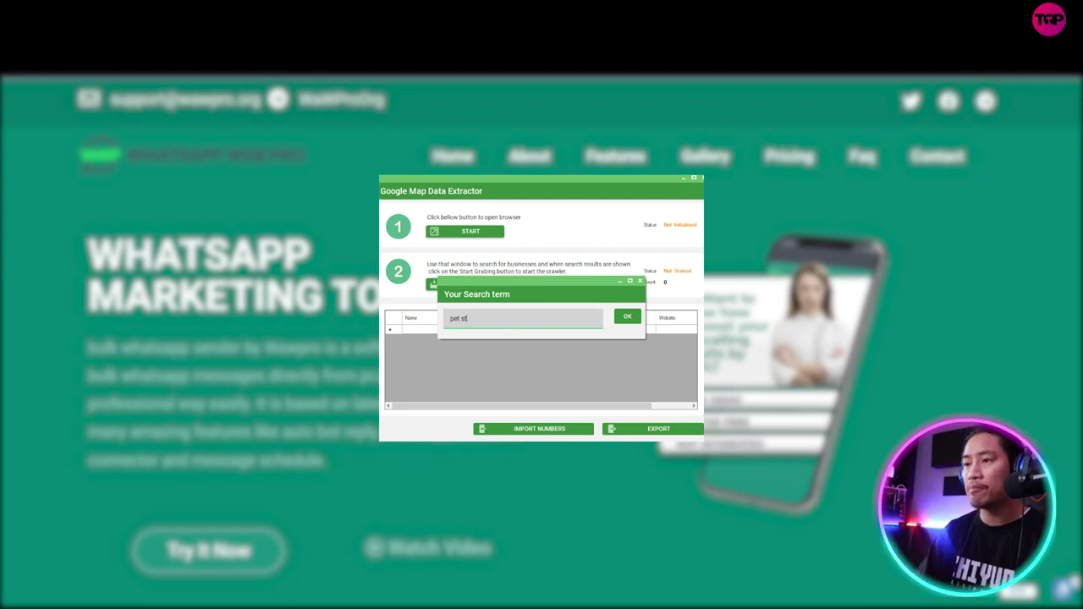
{"action": "type", "text": "hop"}
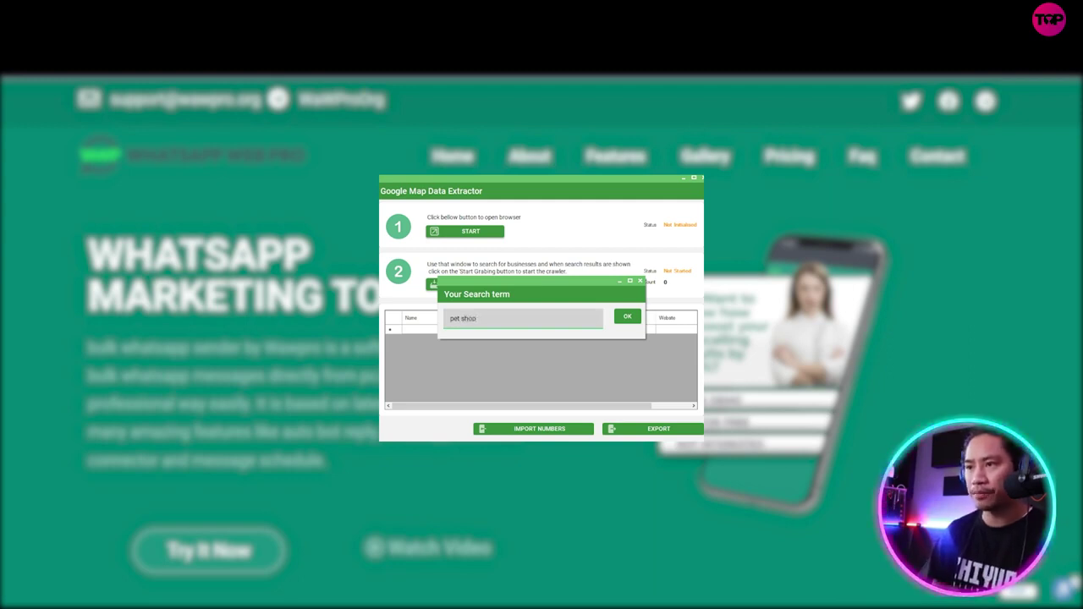
{"action": "left_click", "coordinate": [627, 318]}
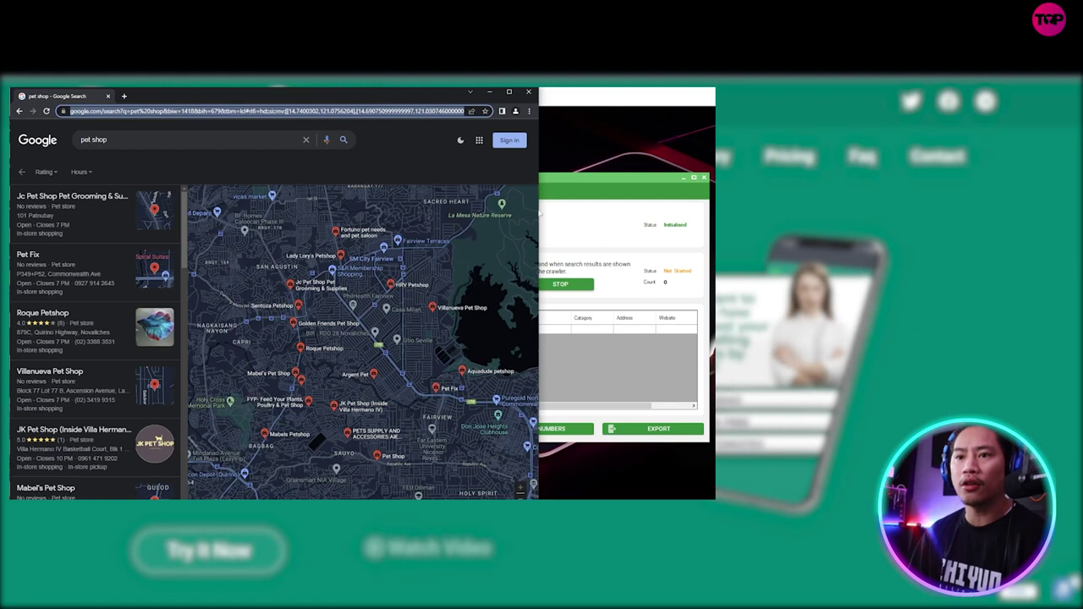
{"action": "left_click", "coordinate": [546, 288]}
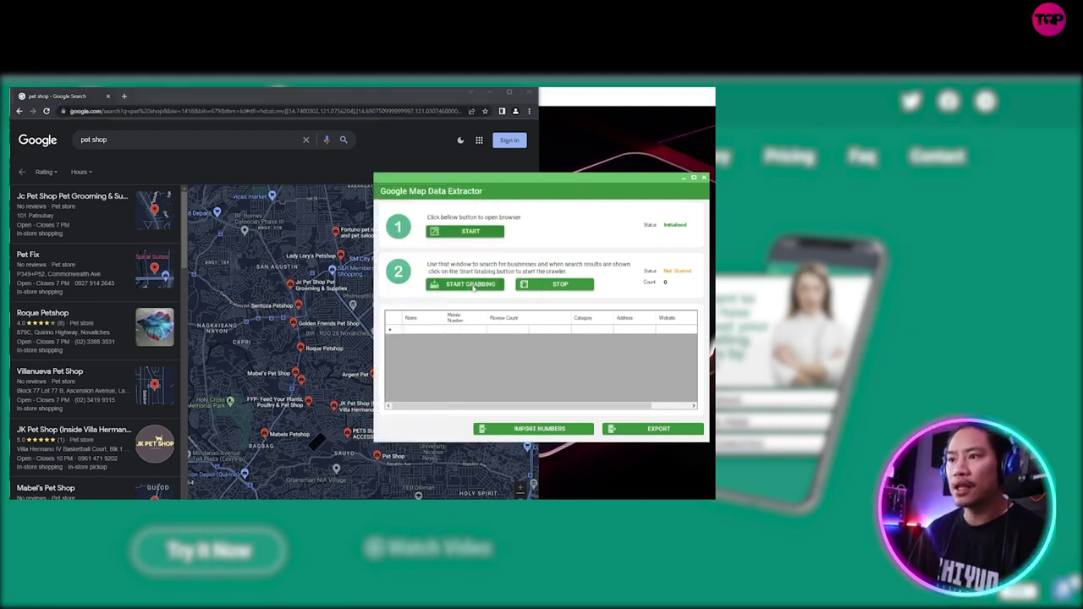
{"action": "left_click", "coordinate": [474, 288]}
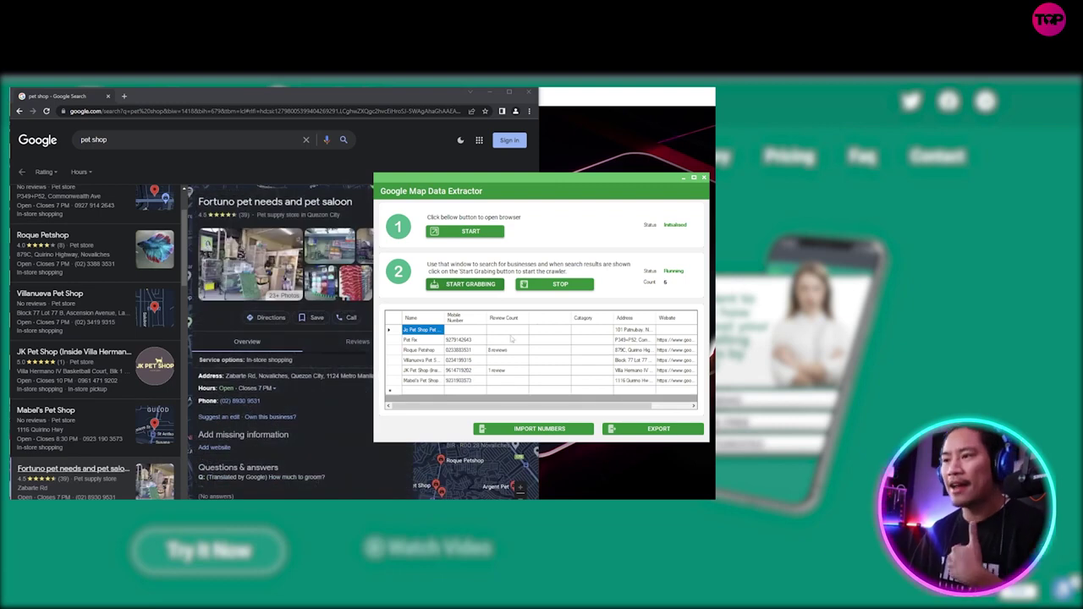
{"action": "left_click", "coordinate": [582, 288]}
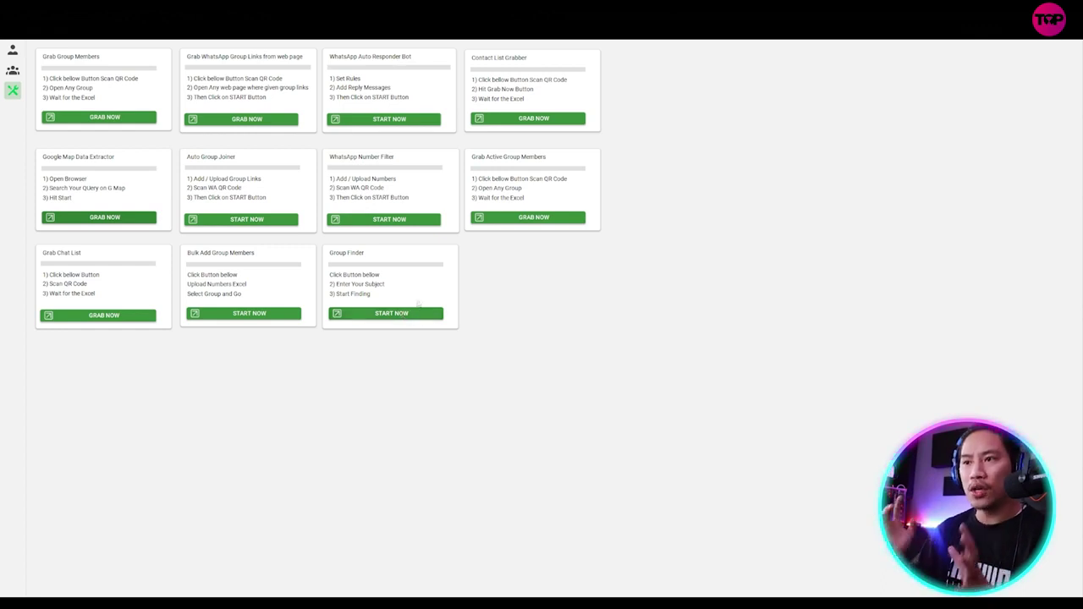
{"action": "left_click", "coordinate": [416, 313]}
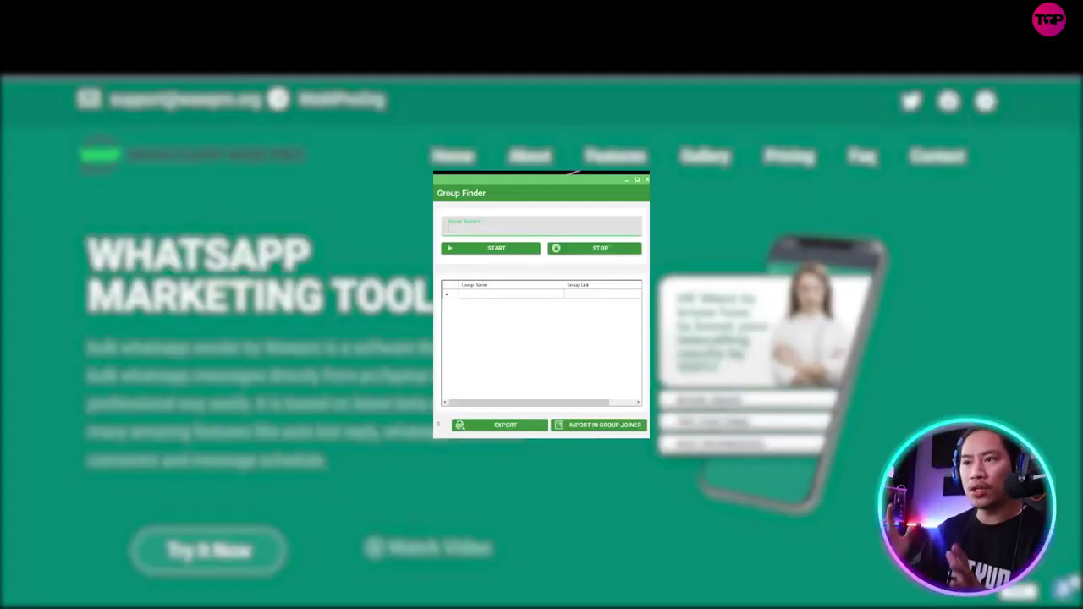
{"action": "left_click", "coordinate": [470, 227]}
{"action": "type", "text": "pets"}
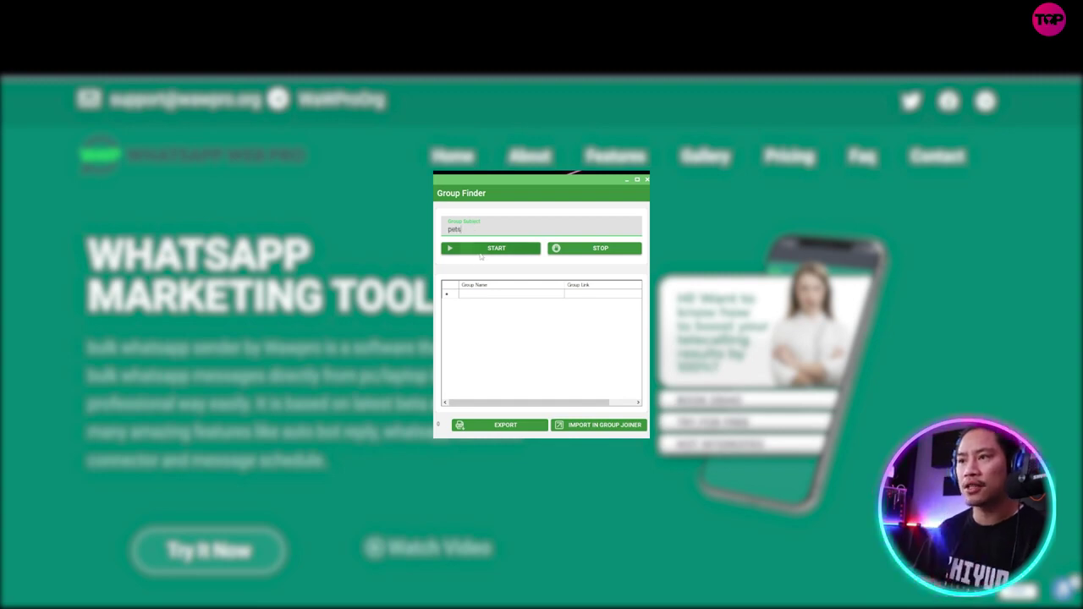
{"action": "left_click", "coordinate": [479, 251]}
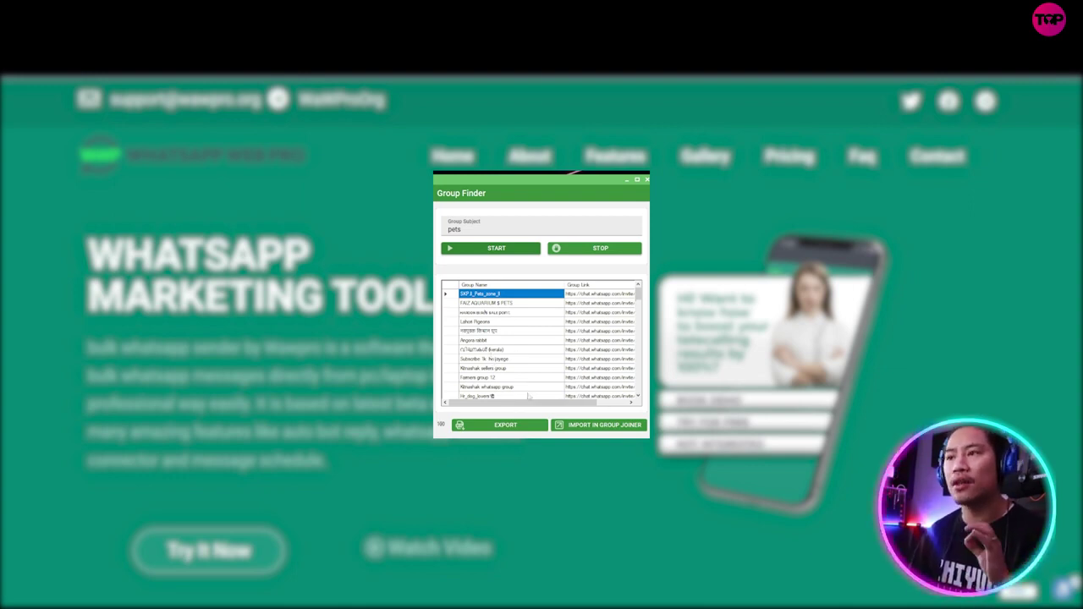
{"action": "left_click", "coordinate": [604, 427]}
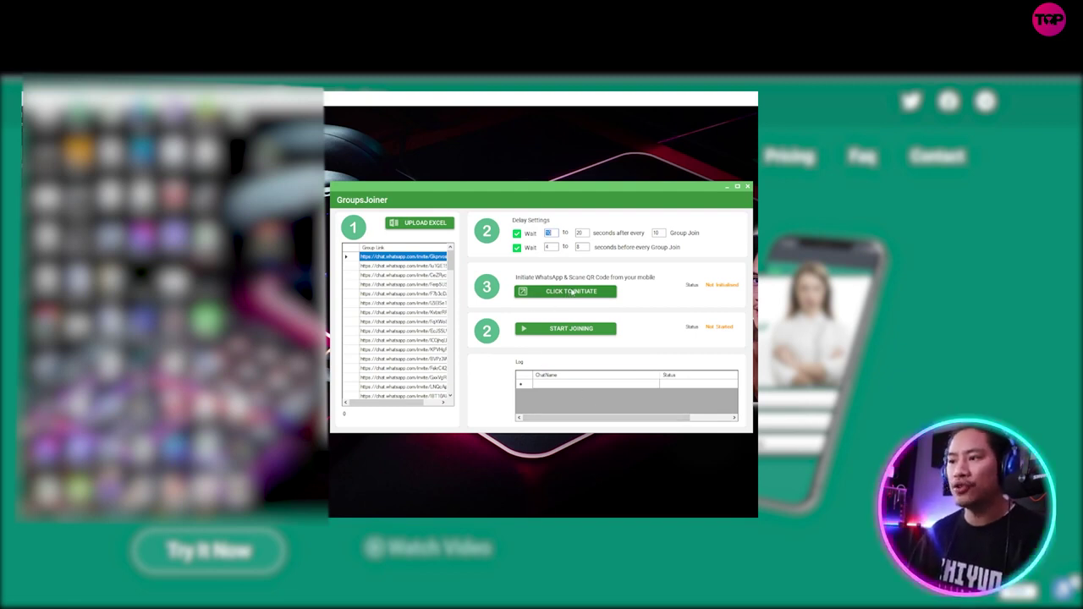
{"action": "left_click", "coordinate": [572, 292]}
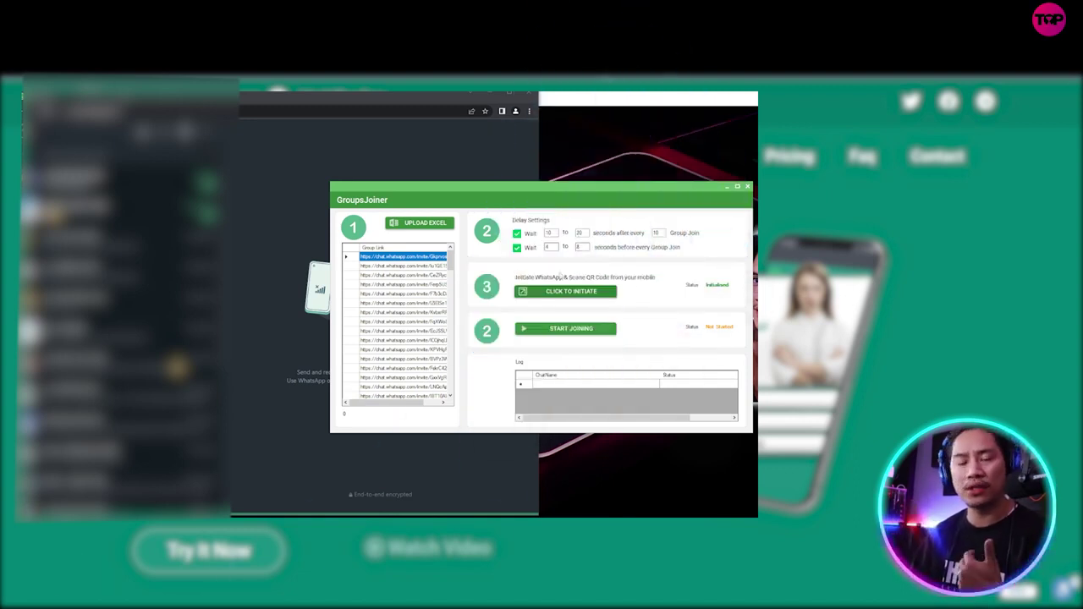
{"action": "left_click", "coordinate": [748, 186]}
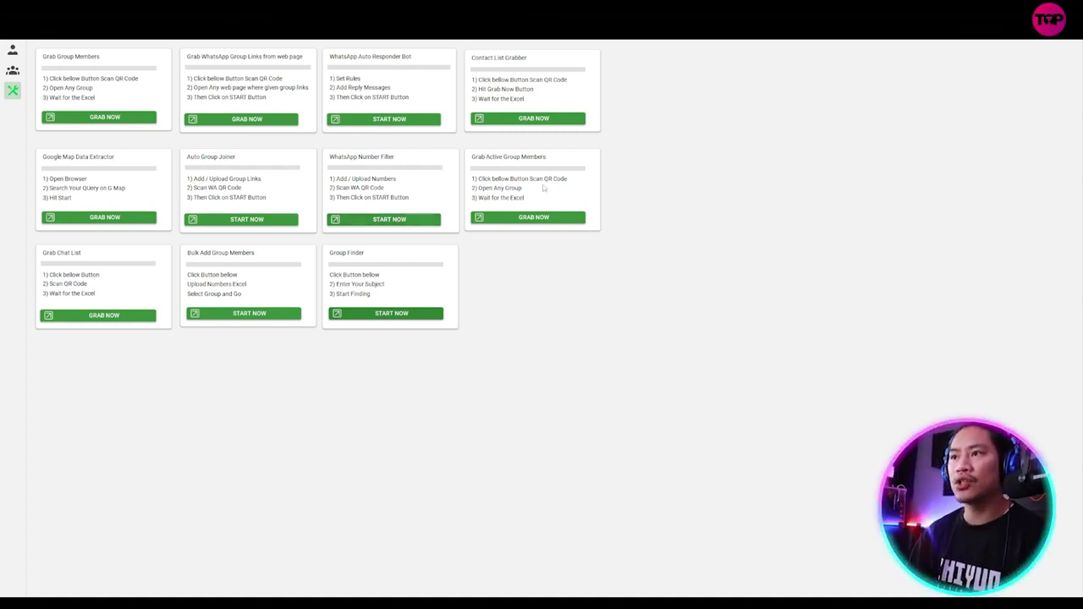
{"action": "left_click", "coordinate": [541, 217]}
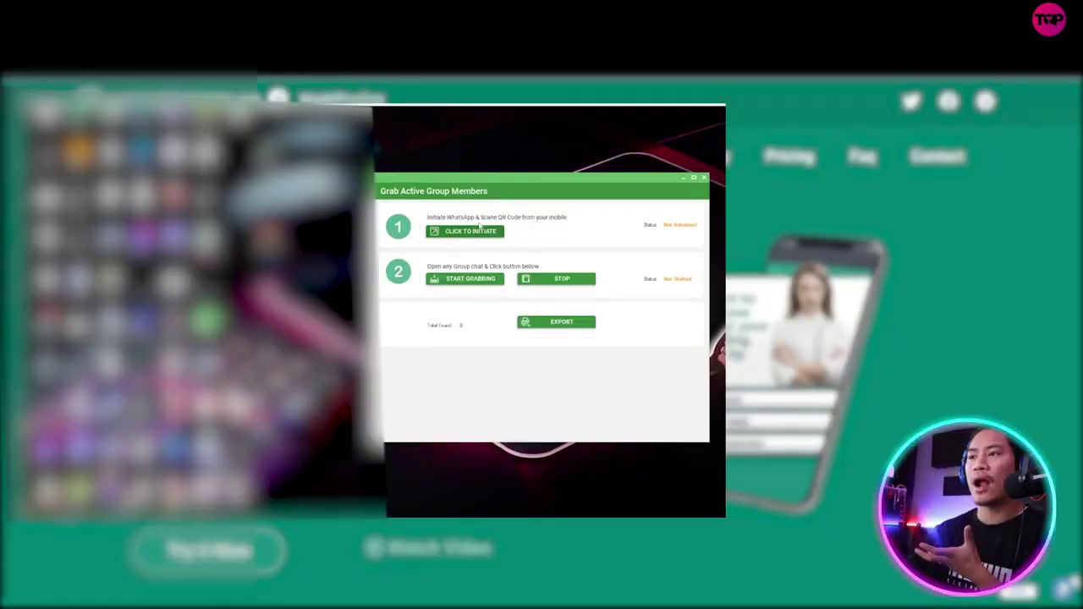
{"action": "left_click", "coordinate": [493, 235]}
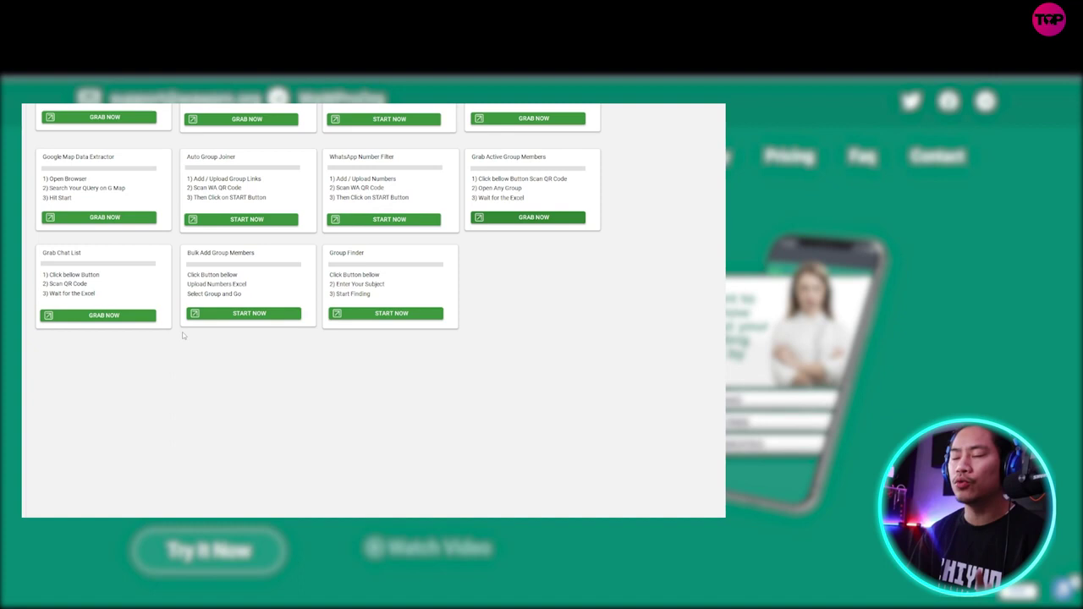
- Grab the chat list via a WhatsApp Web session, save it as an Excel file, and close Grab Chat List
{"action": "left_click", "coordinate": [83, 316]}
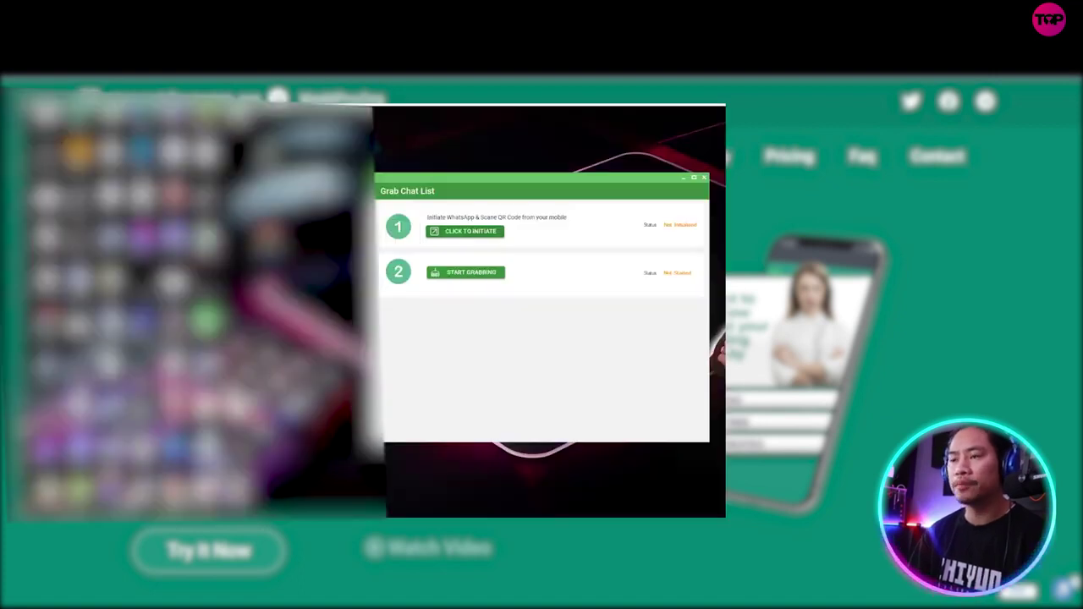
{"action": "left_click", "coordinate": [449, 230]}
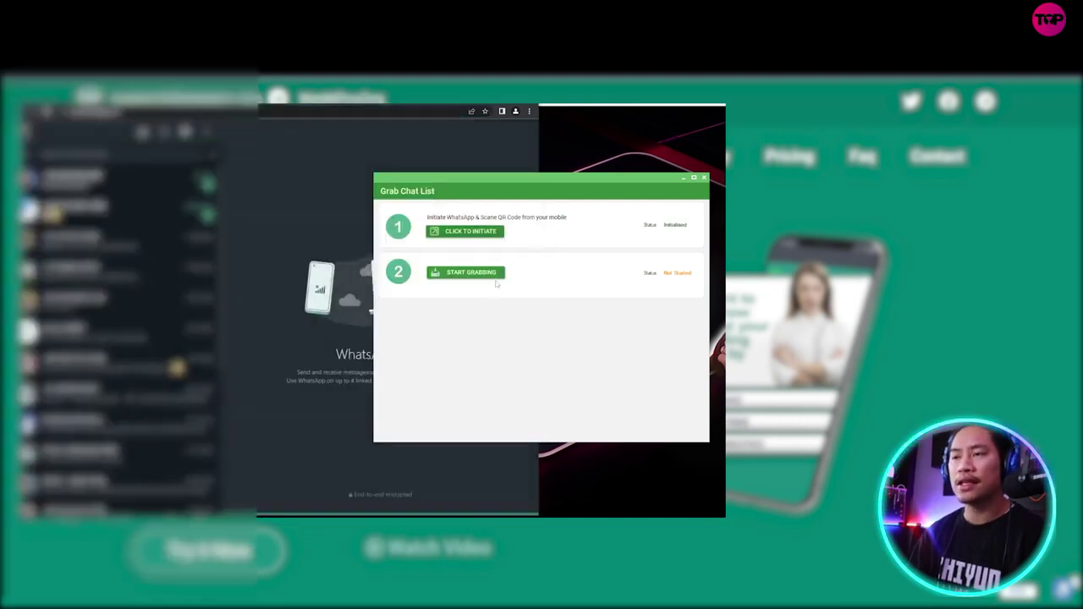
{"action": "left_click", "coordinate": [489, 274]}
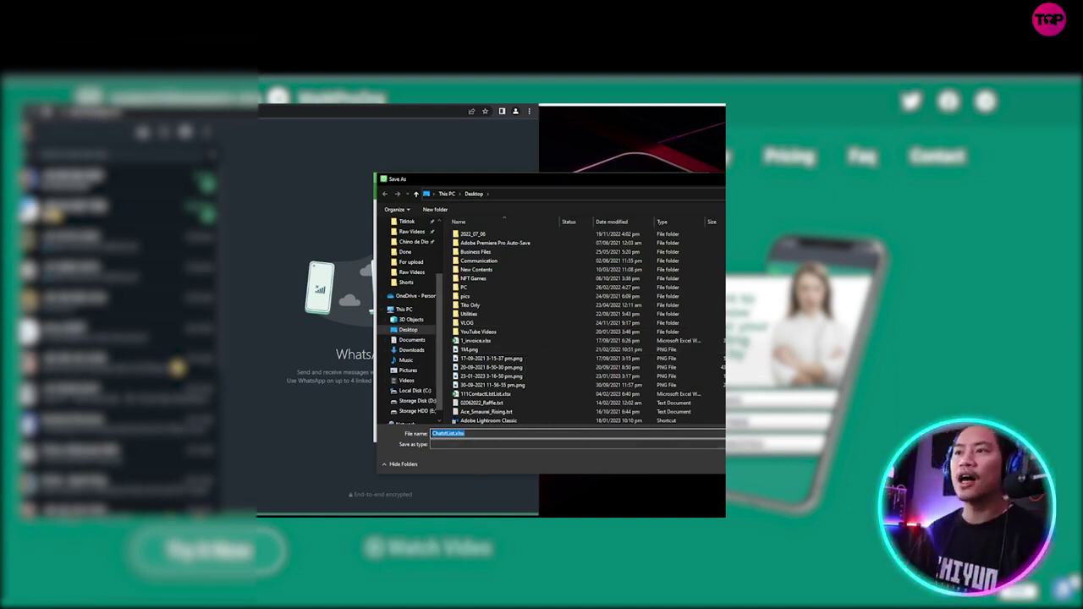
{"action": "key", "text": "Return"}
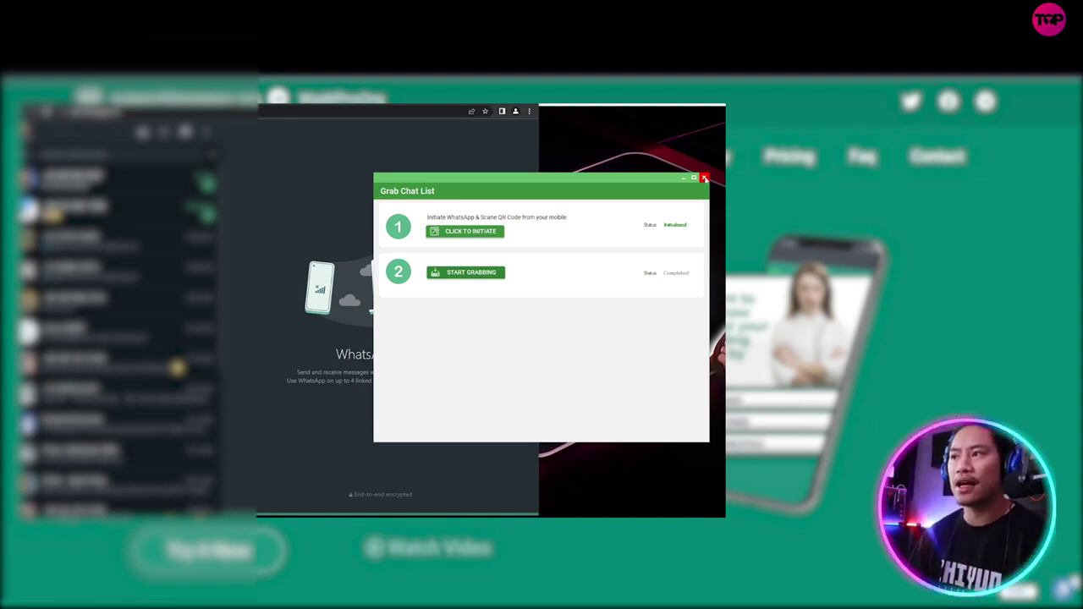
{"action": "left_click", "coordinate": [704, 178]}
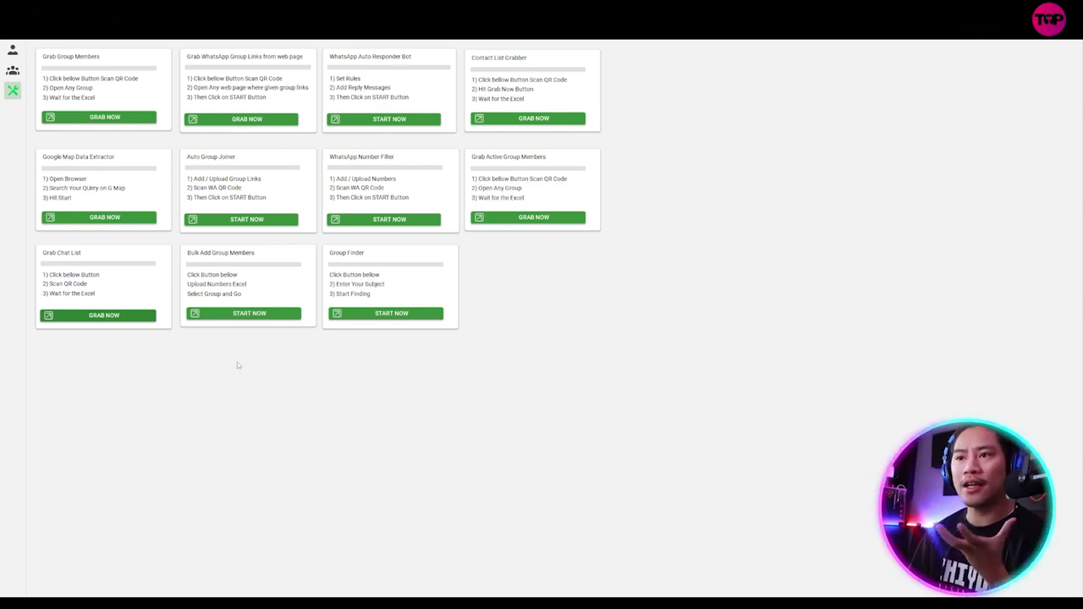
{"action": "left_click", "coordinate": [248, 313]}
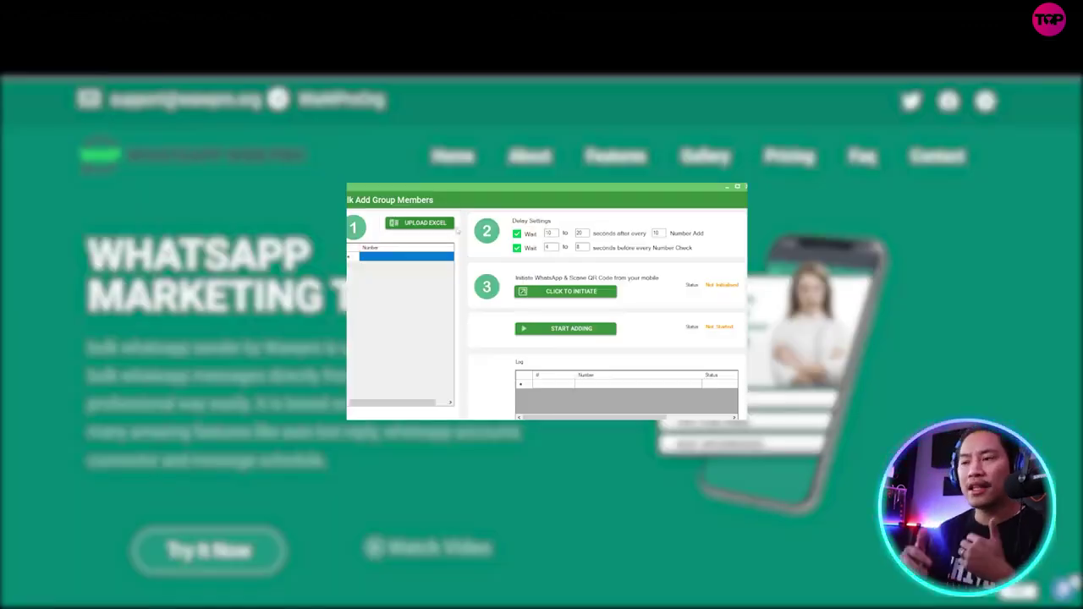